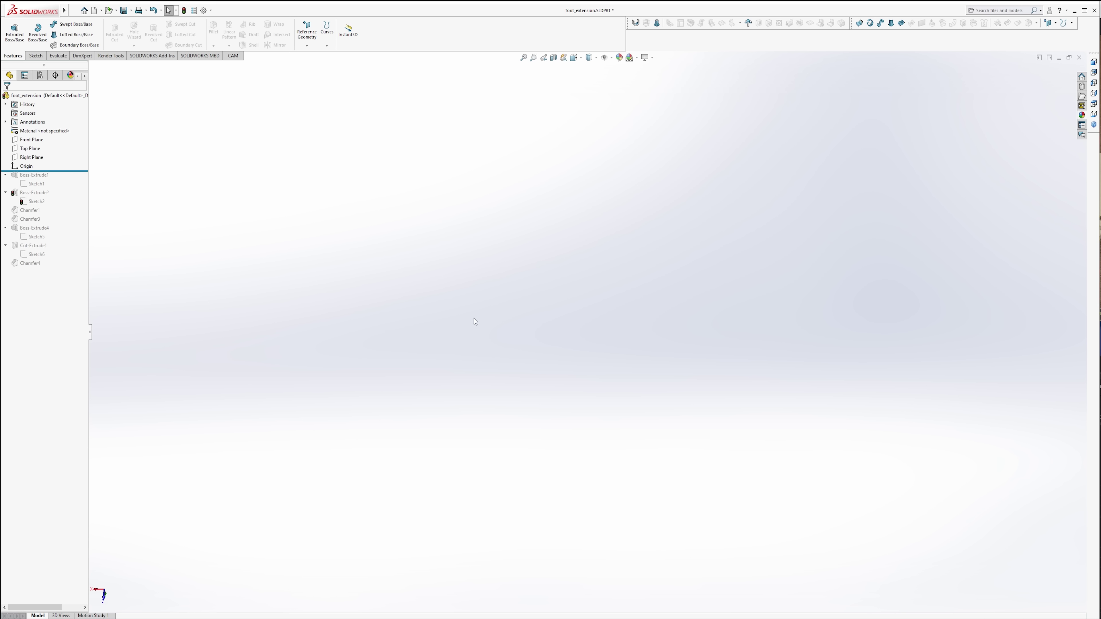
# - Roll the part back to after the first extrusion and edit Sketch1
pyautogui.moveTo(61, 173); pyautogui.dragTo(62, 188)
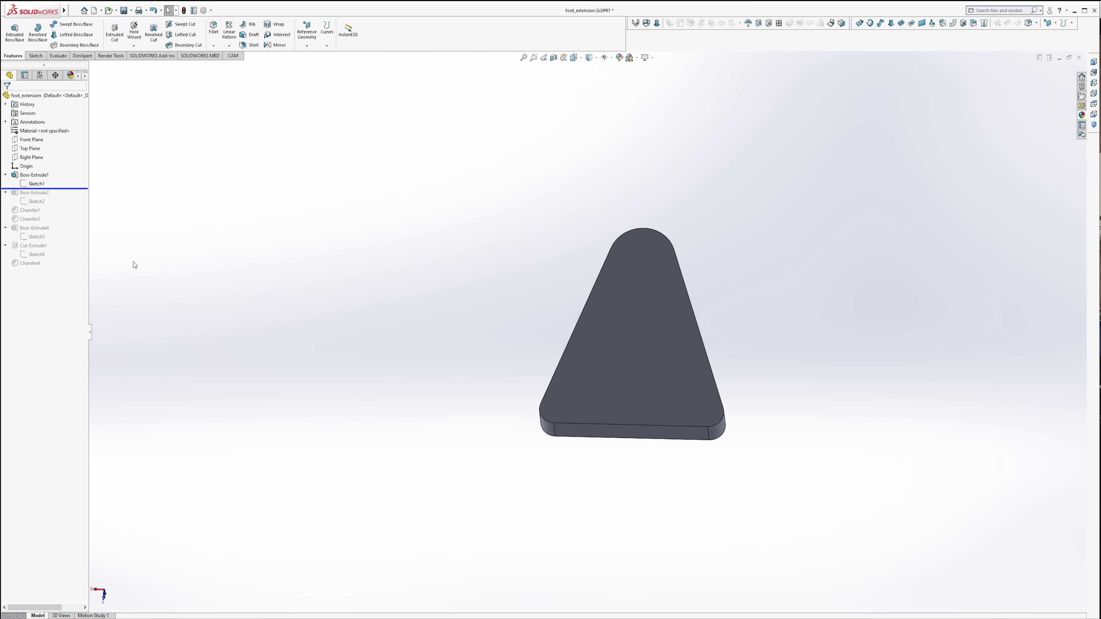
pyautogui.rightClick(33, 184)
pyautogui.click(40, 163)
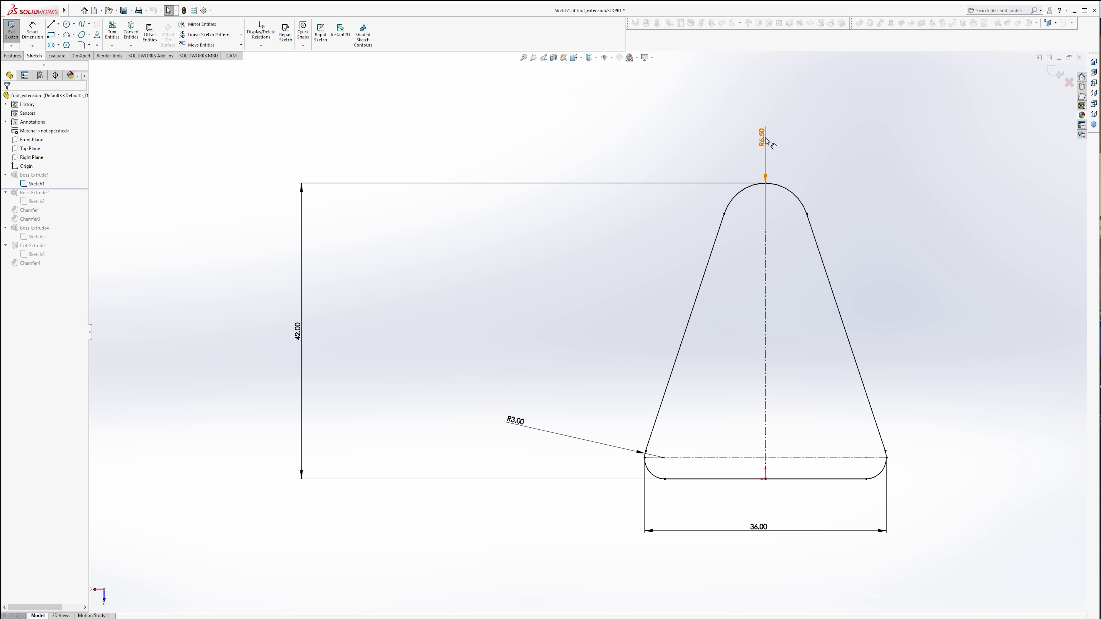
# - Move the R6.50, R3.00 and 36.00 dimensions to clearer spots
pyautogui.moveTo(762, 138); pyautogui.dragTo(793, 128)
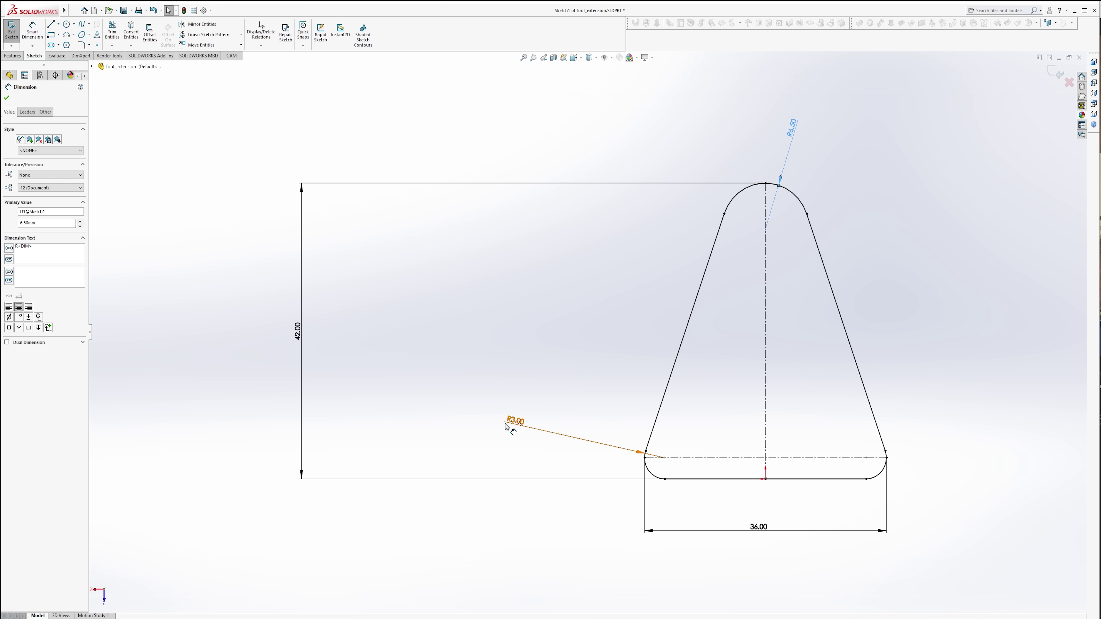
pyautogui.moveTo(514, 423); pyautogui.dragTo(488, 394)
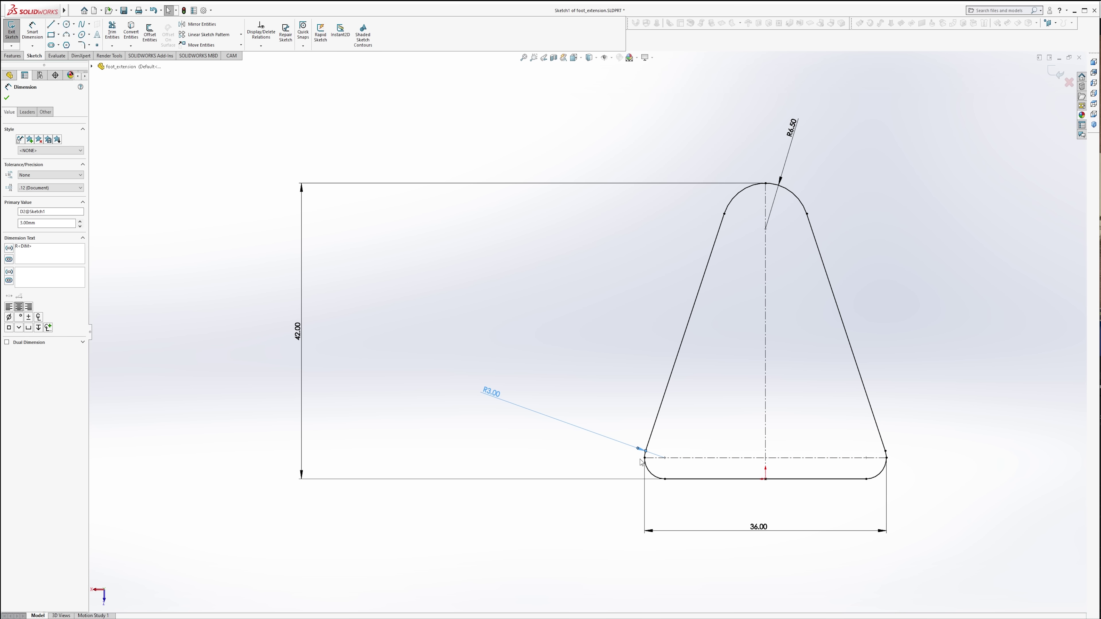
pyautogui.moveTo(754, 526); pyautogui.dragTo(757, 539)
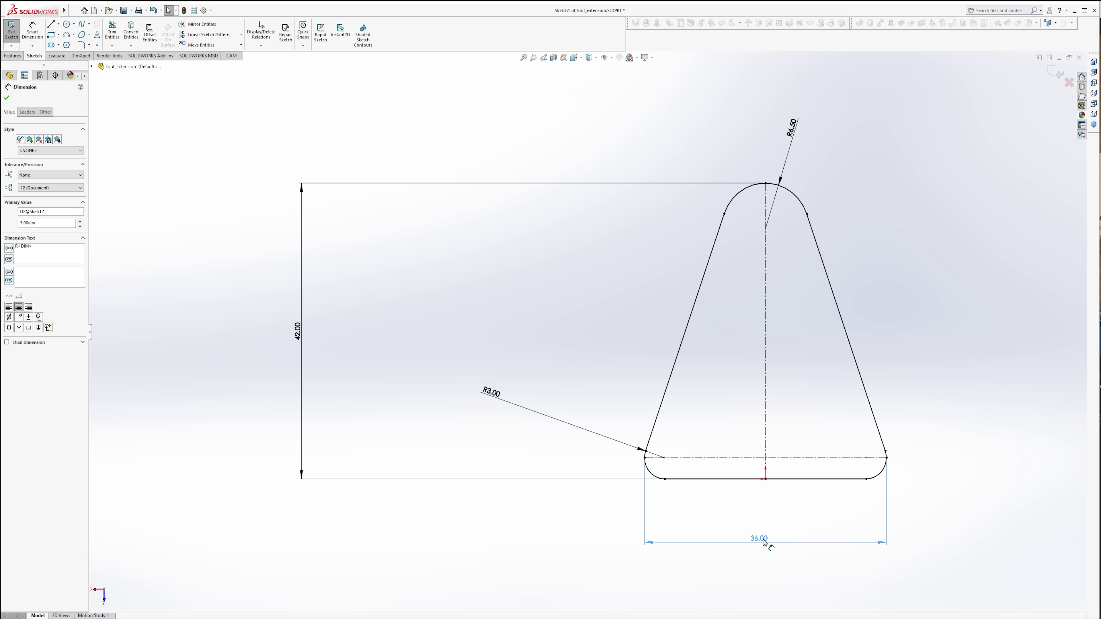
pyautogui.click(720, 459)
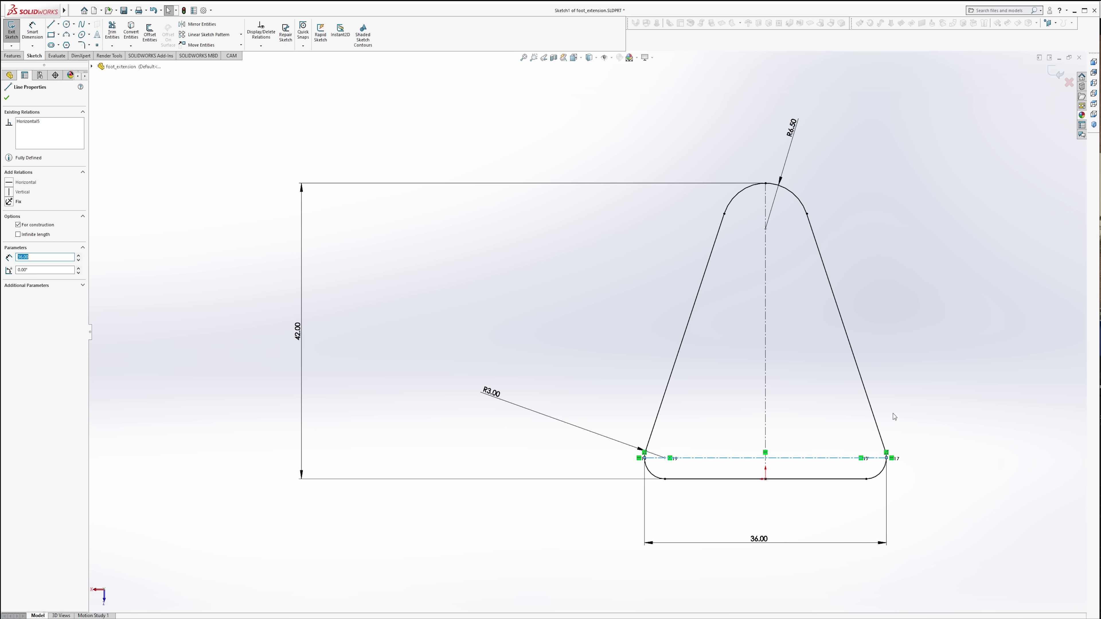
# - Draw a closed triangle with lines to the right of the existing profile
pyautogui.press('z')
pyautogui.click(509, 283)
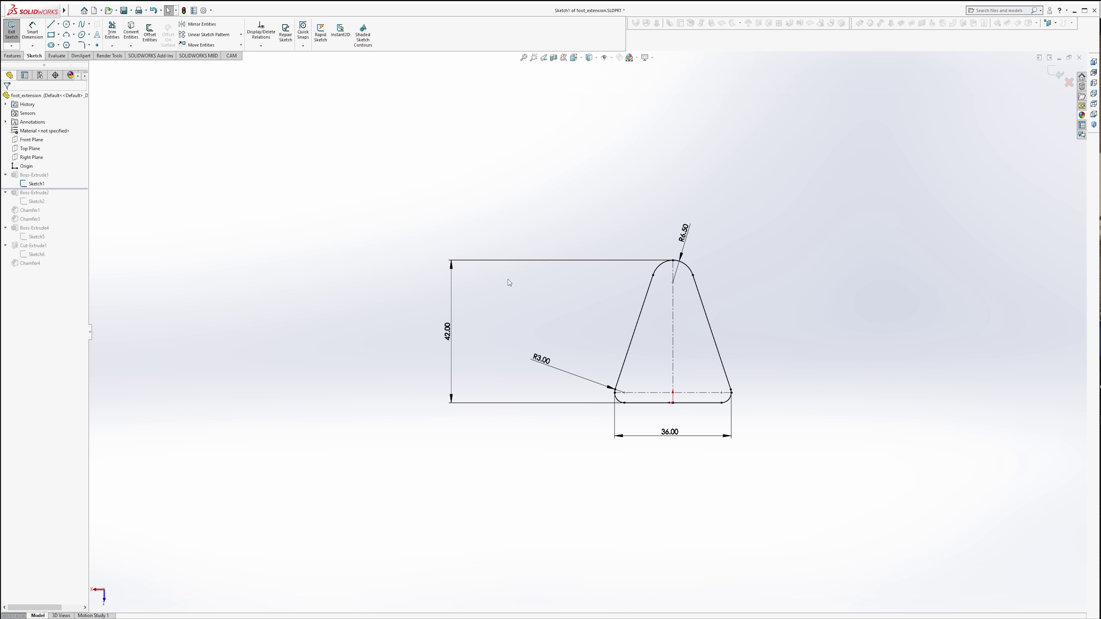
pyautogui.click(51, 26)
pyautogui.click(770, 318)
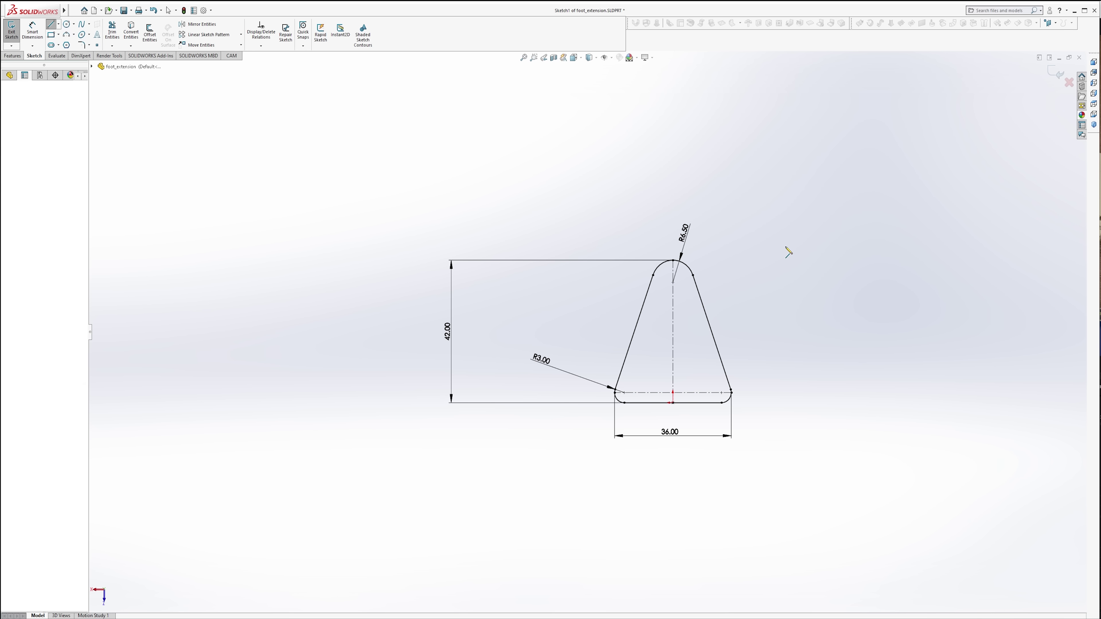
pyautogui.click(819, 171)
pyautogui.click(901, 318)
pyautogui.click(770, 318)
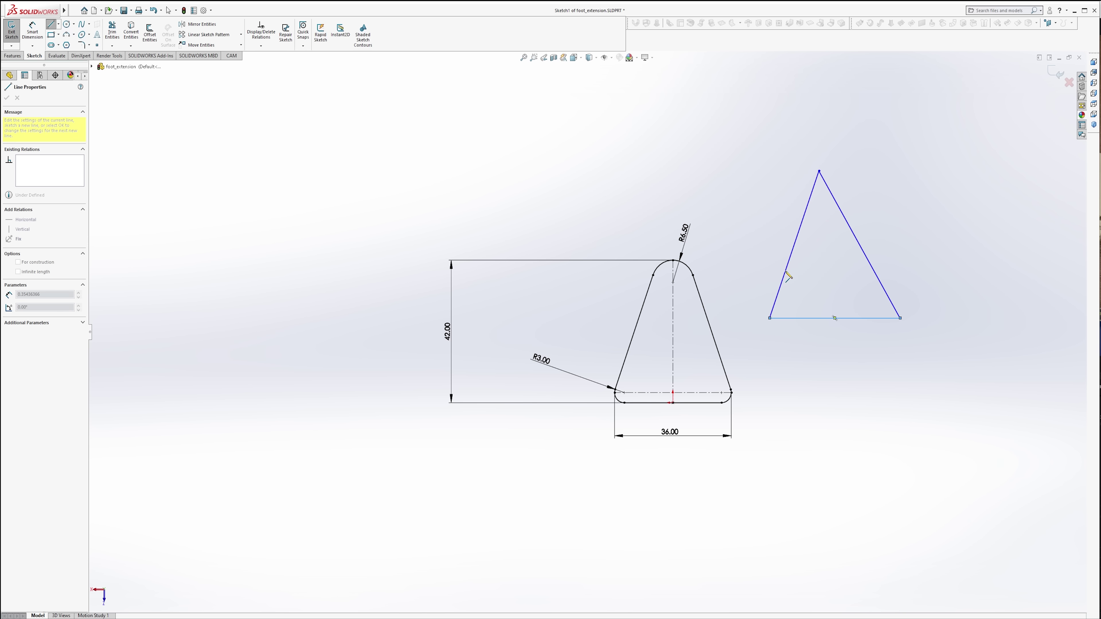
pyautogui.press('Escape')
# - Make the triangle's slanted sides equal and add a centerline from apex to base
pyautogui.click(841, 210)
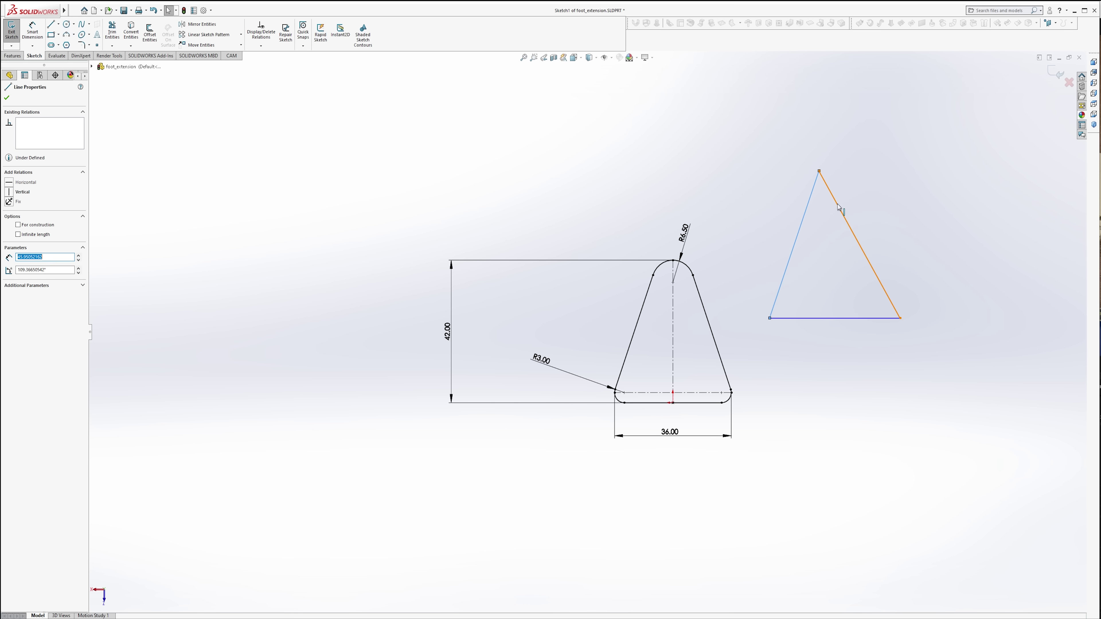
pyautogui.click(13, 277)
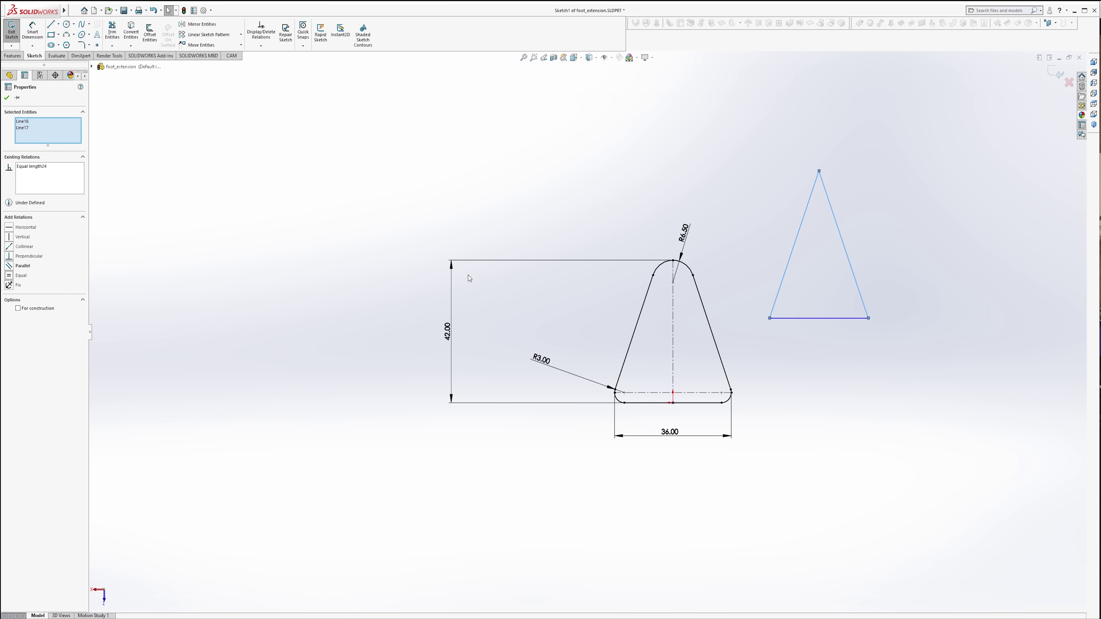
pyautogui.click(796, 362)
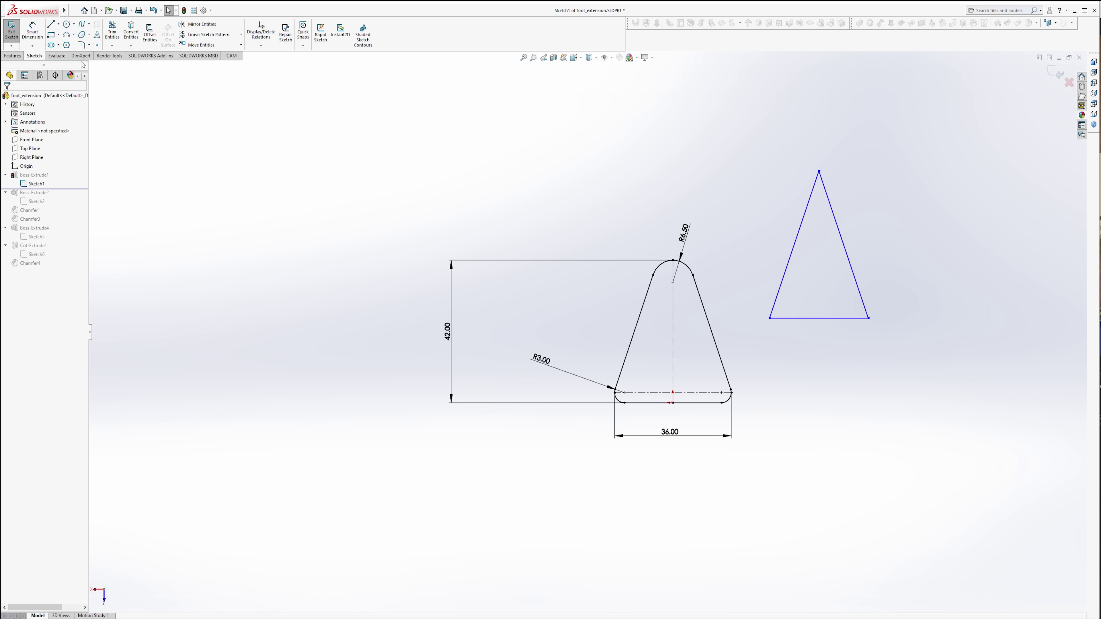
pyautogui.click(59, 23)
pyautogui.click(71, 44)
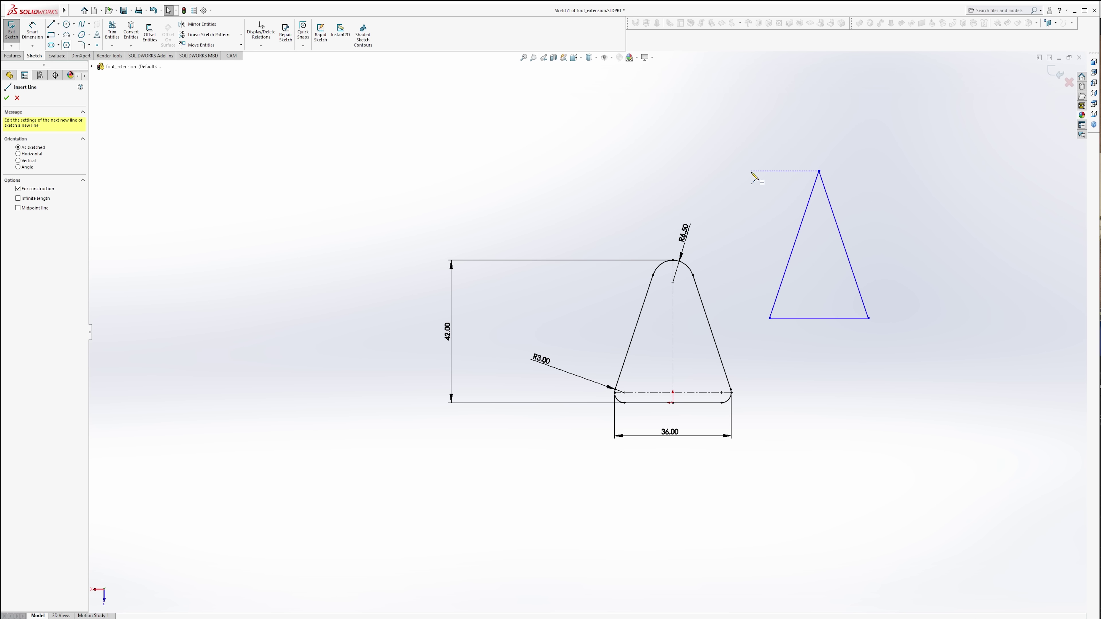
pyautogui.click(819, 171)
pyautogui.click(819, 318)
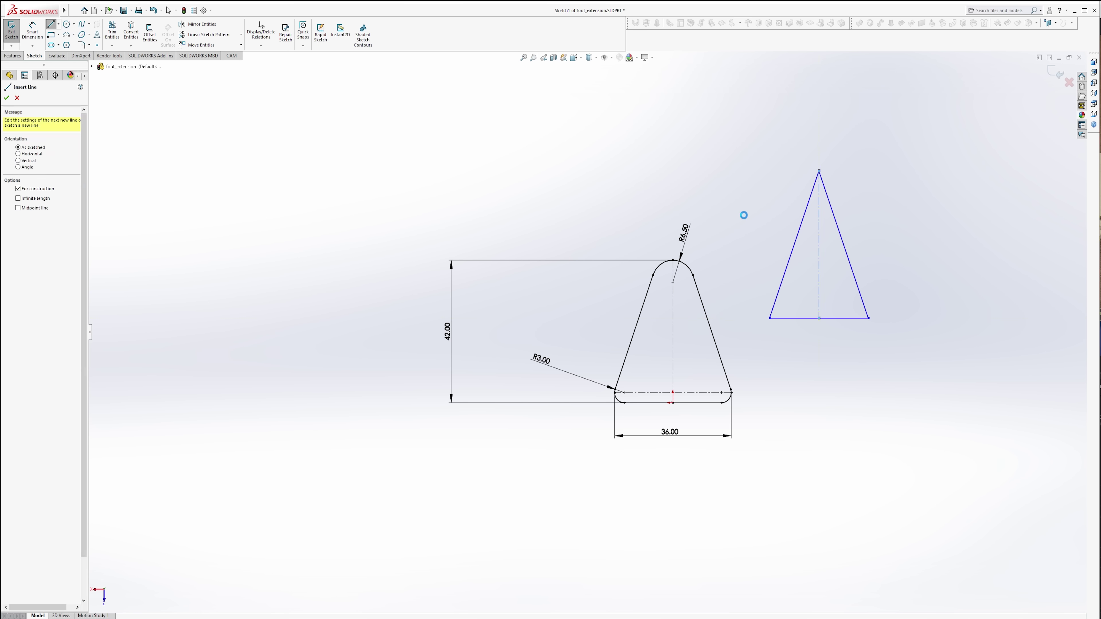
pyautogui.press('Escape')
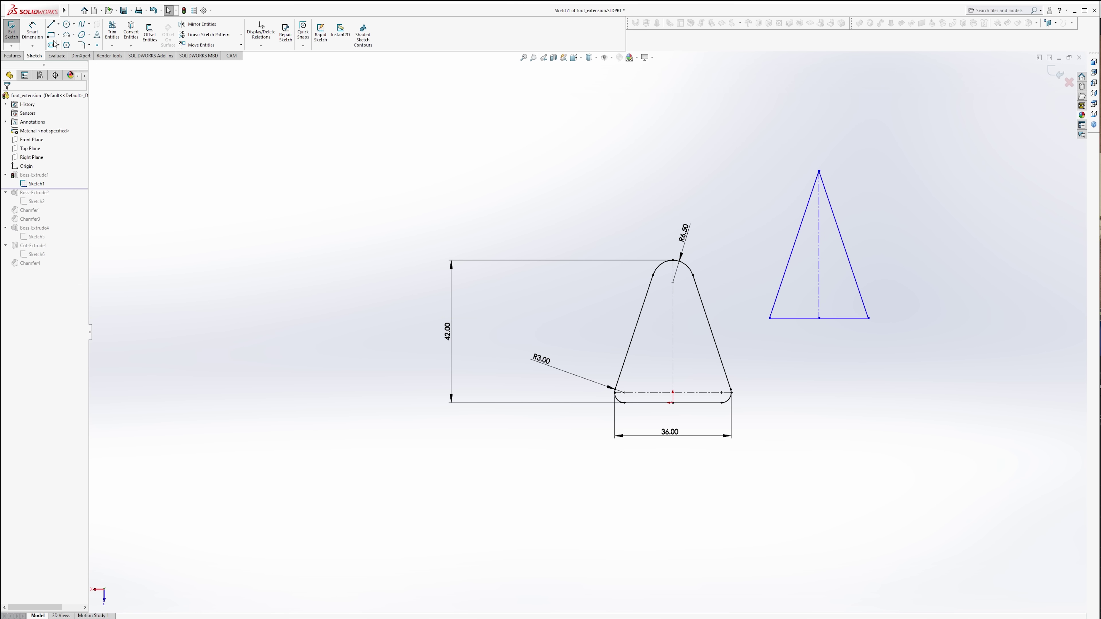
# - Round the triangle's apex with an R6.50 sketch fillet and pull the arc upward
pyautogui.click(80, 45)
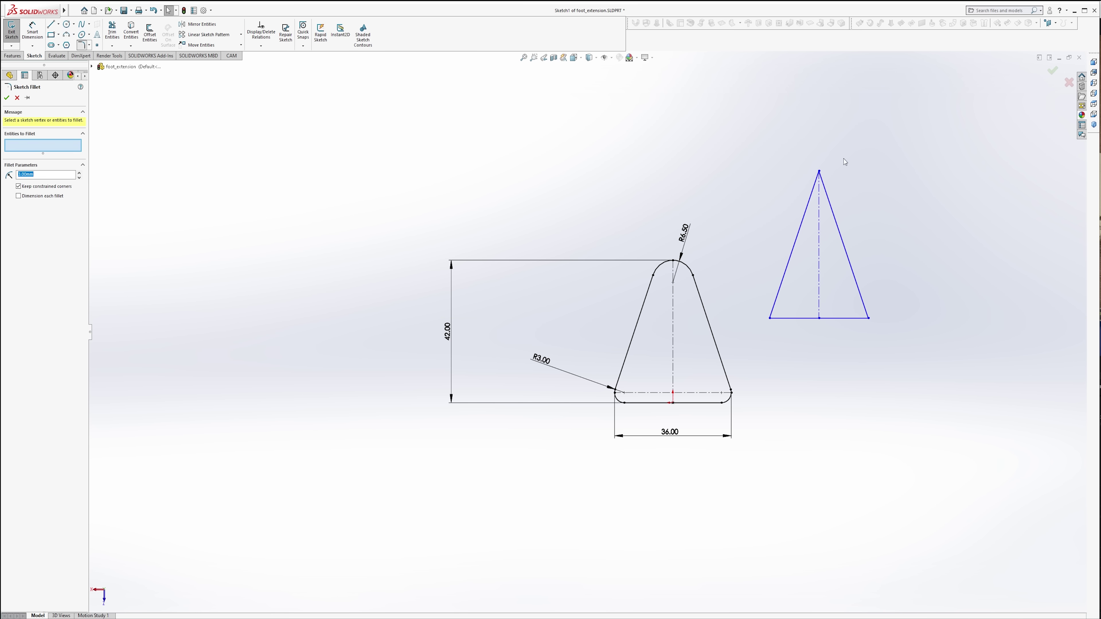
pyautogui.click(819, 171)
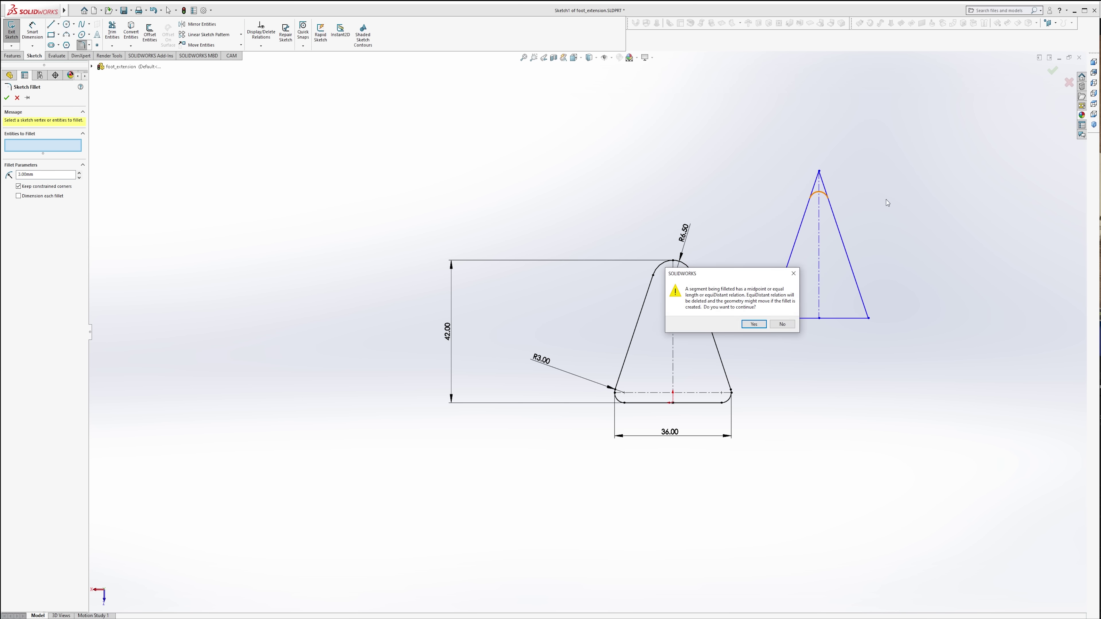
pyautogui.click(755, 324)
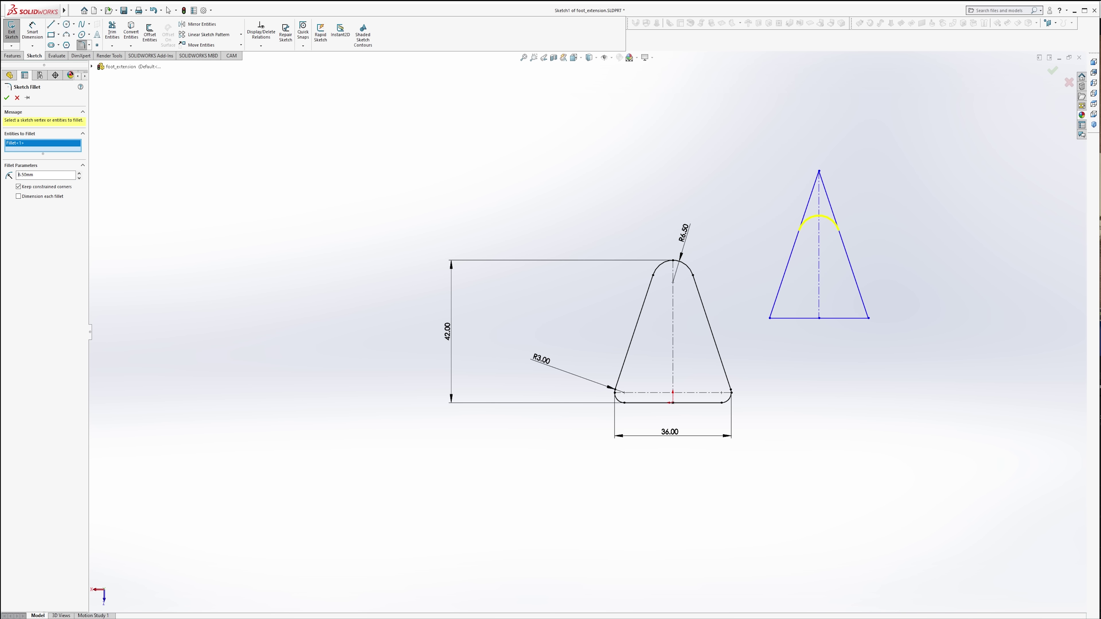
pyautogui.click(6, 99)
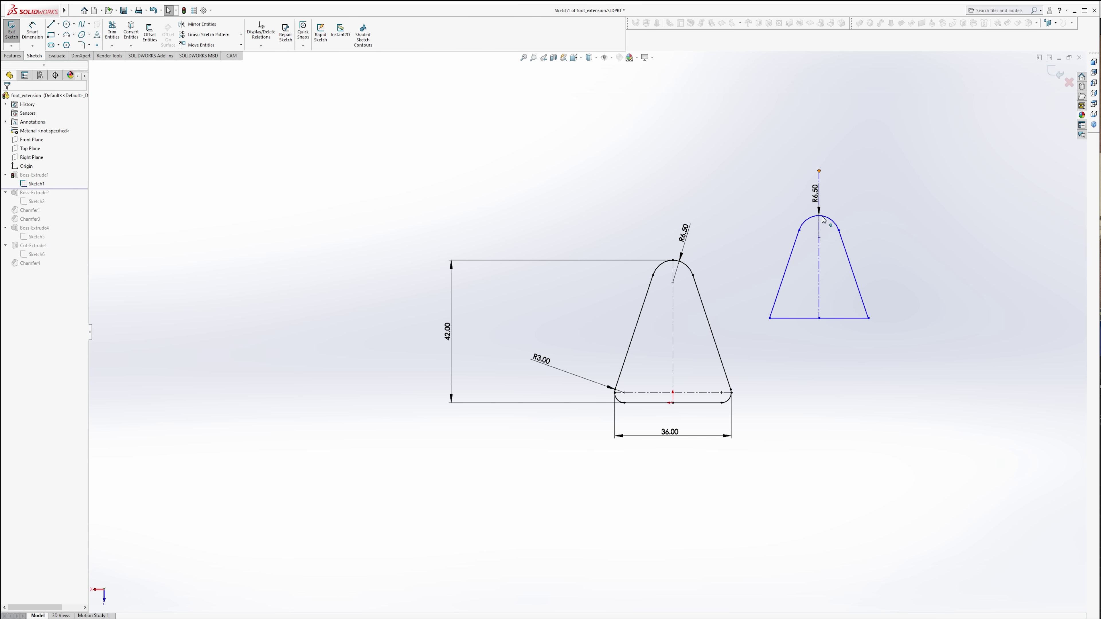
pyautogui.moveTo(824, 220); pyautogui.dragTo(821, 211)
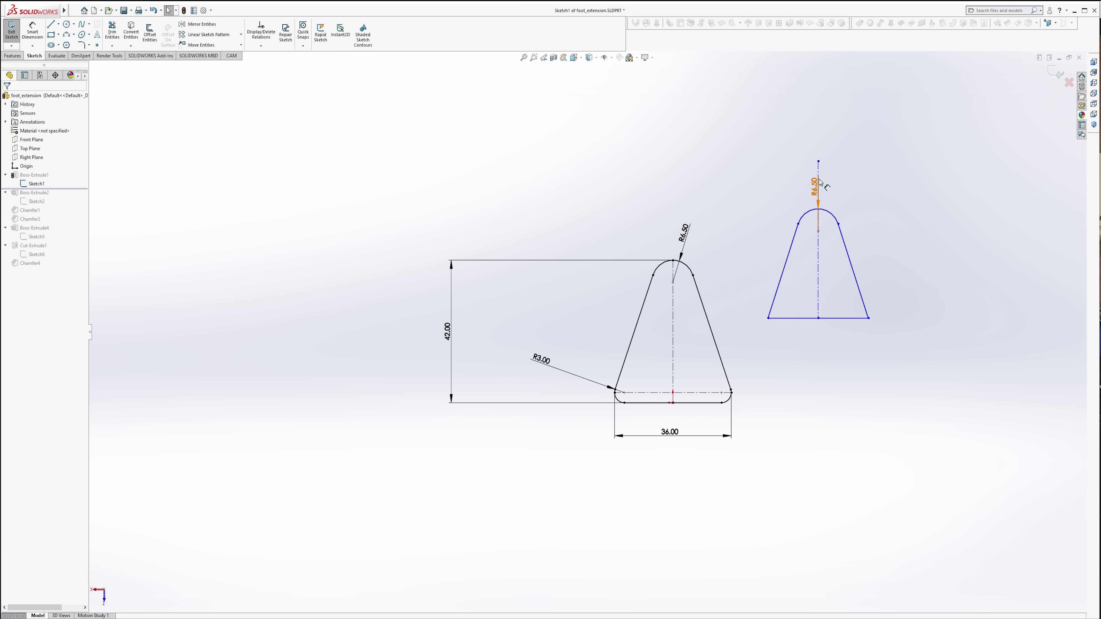
# - Replace the vertical centerline with one running from the arc centre to the base
pyautogui.click(819, 167)
pyautogui.press('Delete')
pyautogui.click(59, 24)
pyautogui.click(66, 46)
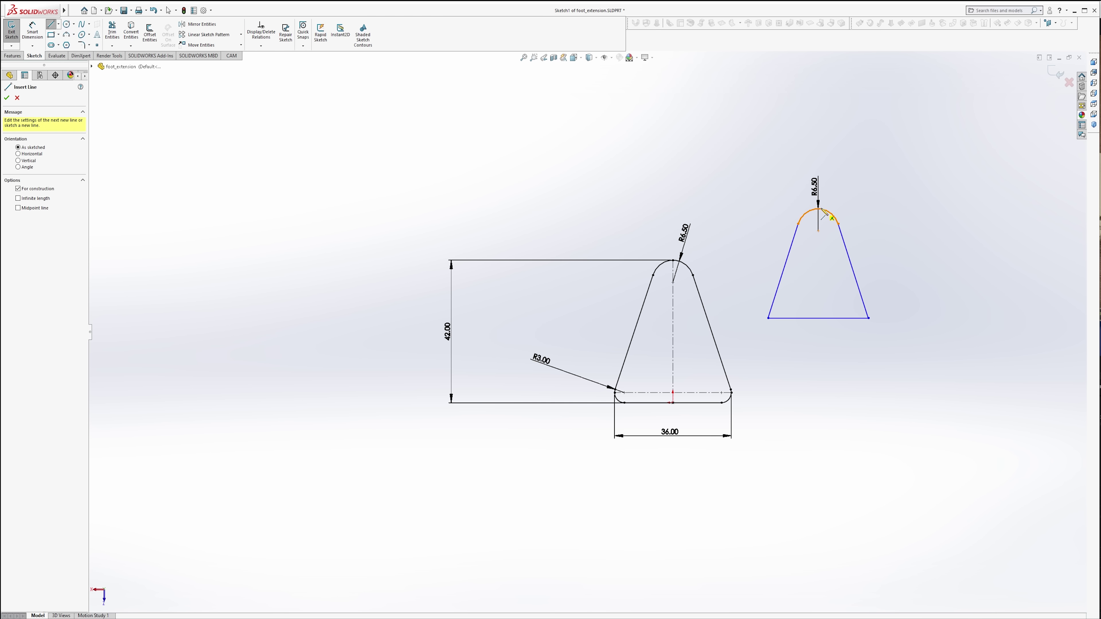
pyautogui.click(818, 230)
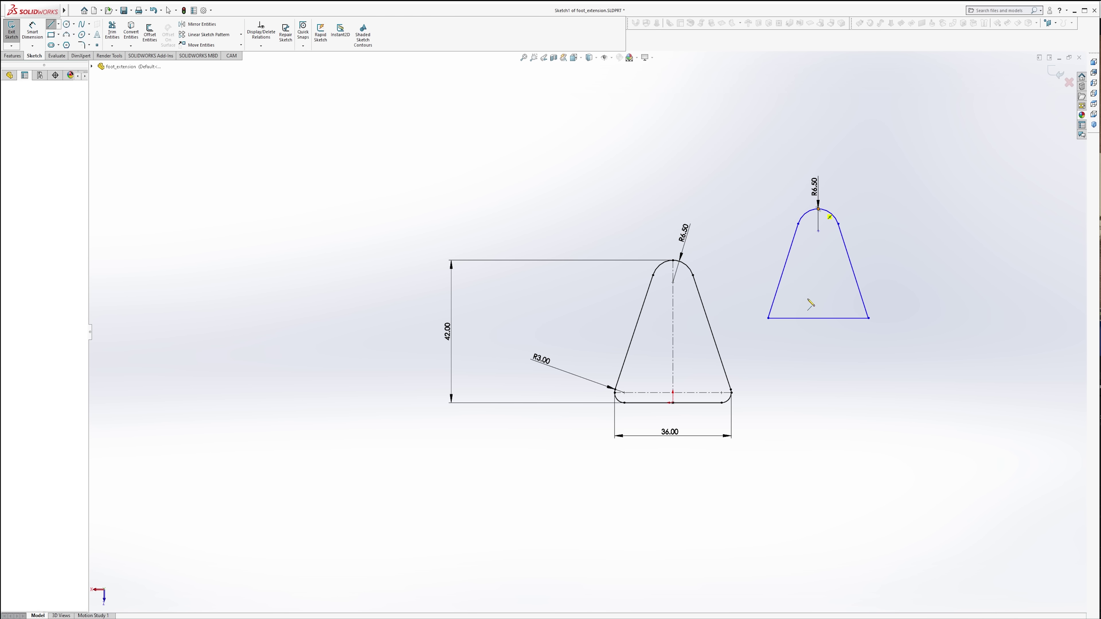
pyautogui.click(818, 318)
pyautogui.press('Escape')
# - Dimension the new triangle's centerline height to 42.00
pyautogui.press('d')
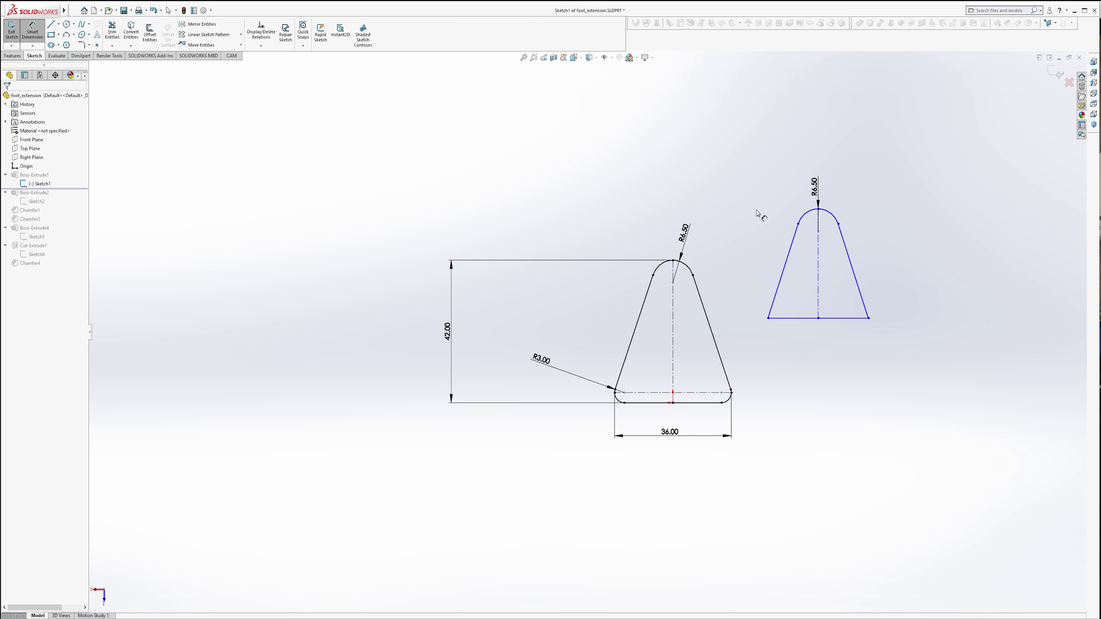
pyautogui.click(819, 272)
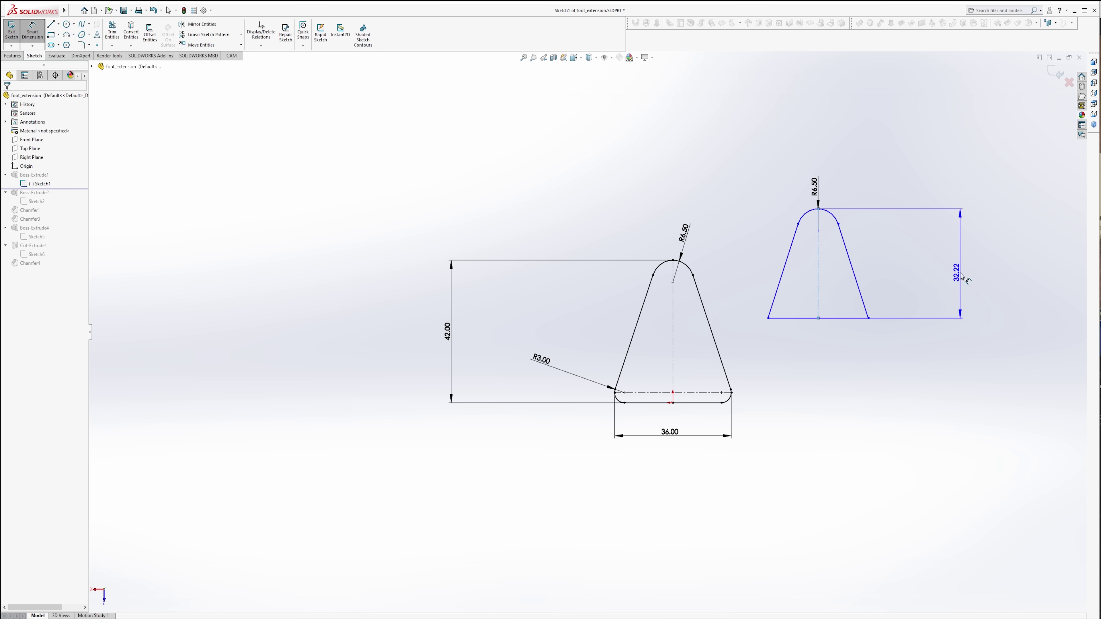
pyautogui.click(960, 276)
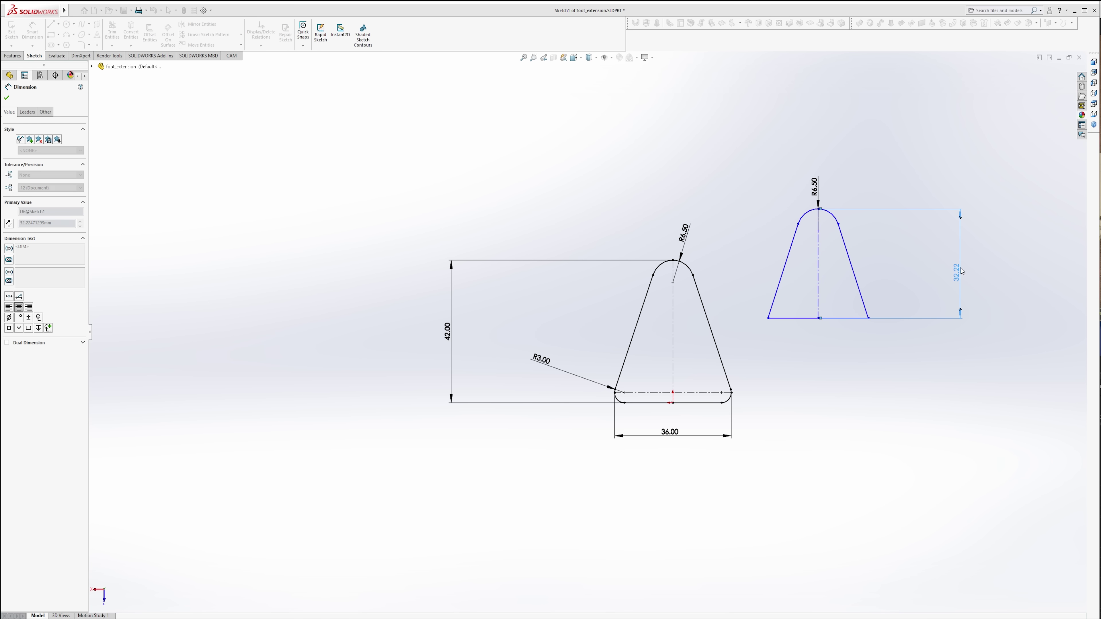
pyautogui.write('42')
pyautogui.press('Return')
pyautogui.click(815, 369)
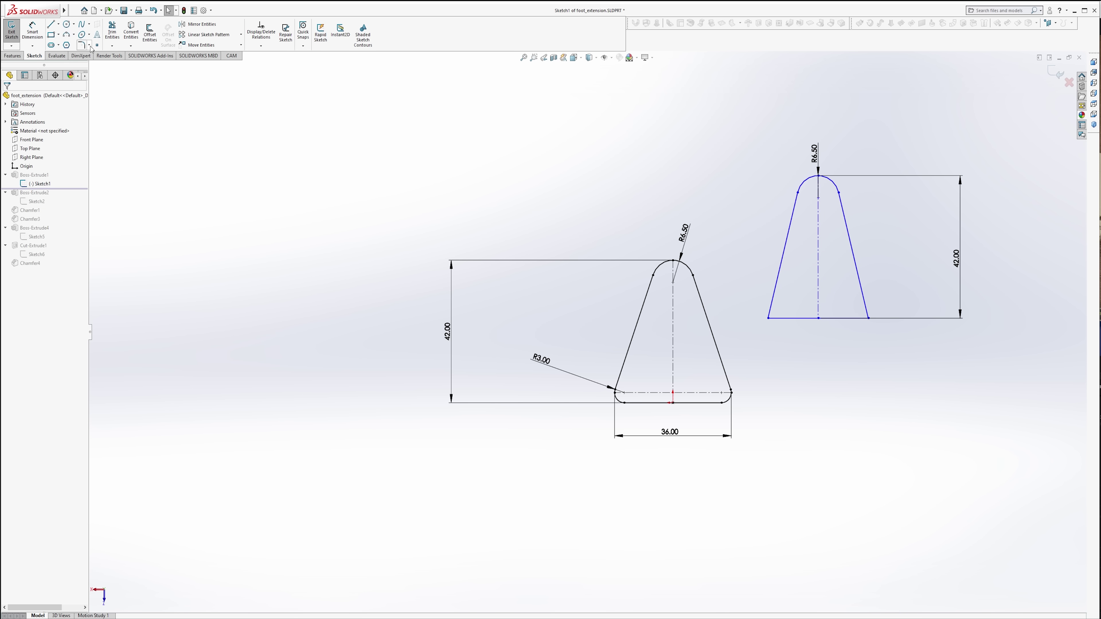
# - Fillet the new triangle's bottom-left and bottom-right base corners
pyautogui.click(767, 317)
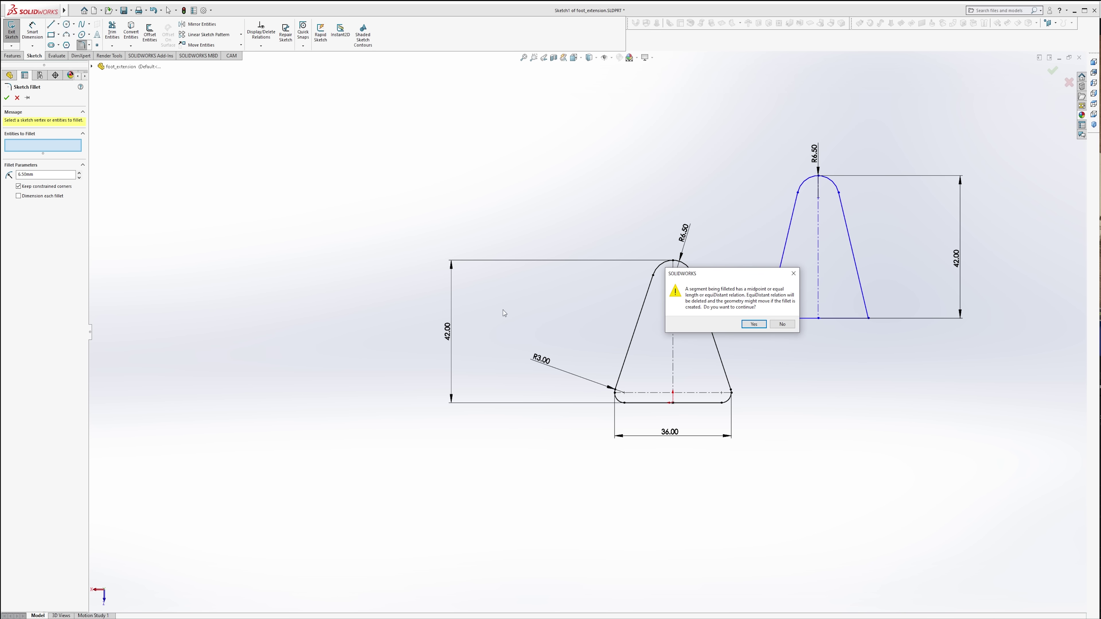
pyautogui.press('Return')
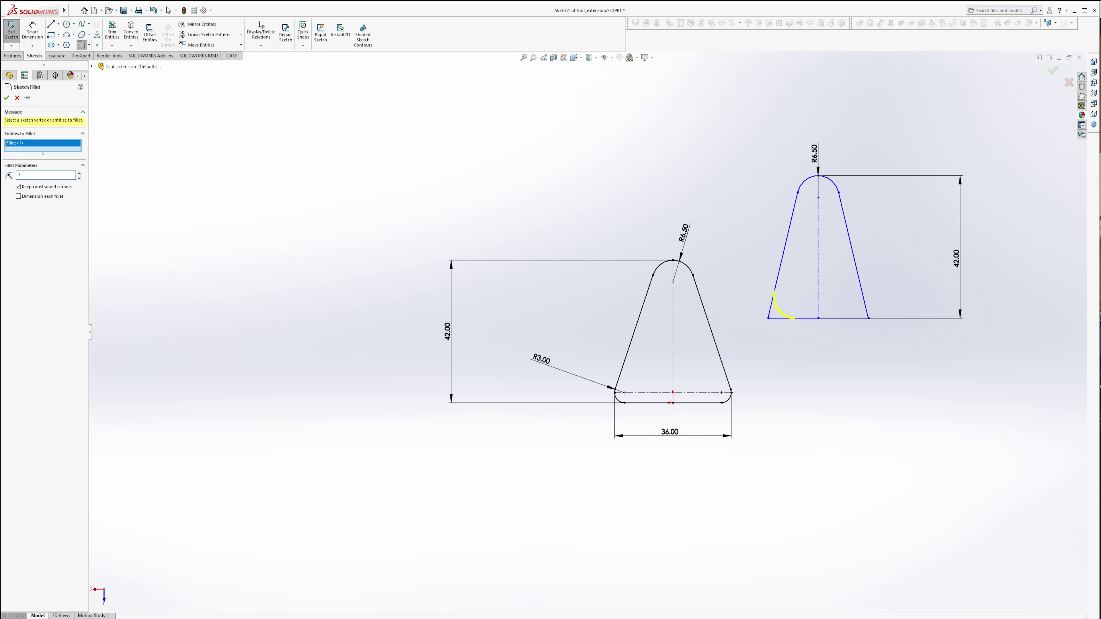
pyautogui.click(867, 318)
pyautogui.click(753, 324)
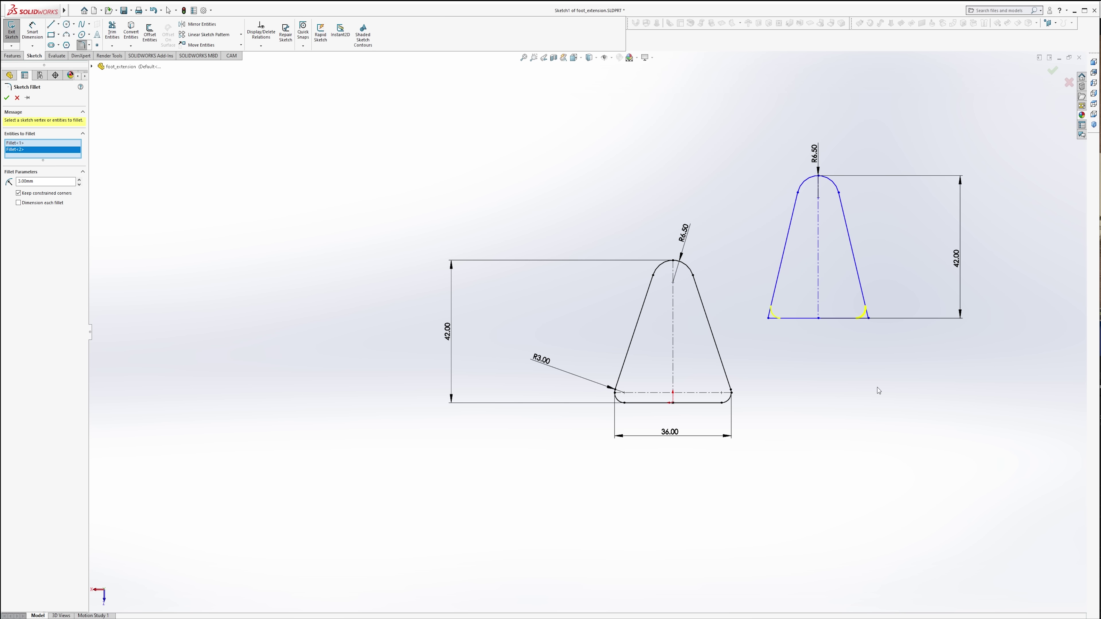
pyautogui.click(7, 98)
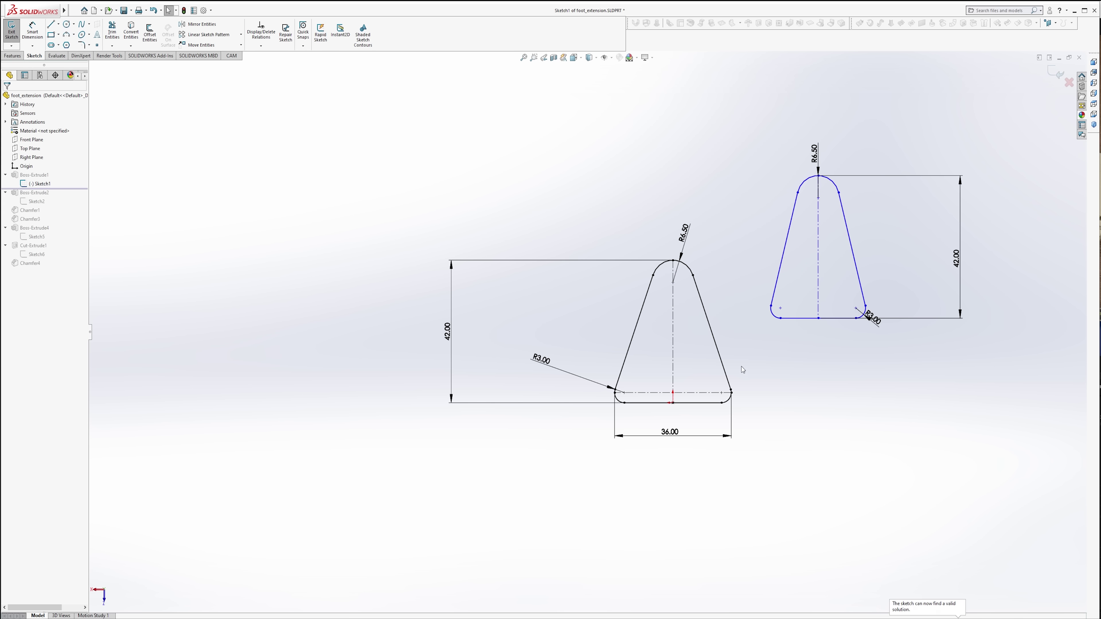
# - Add a construction centerline across the base between the lower fillet ends
pyautogui.click(58, 24)
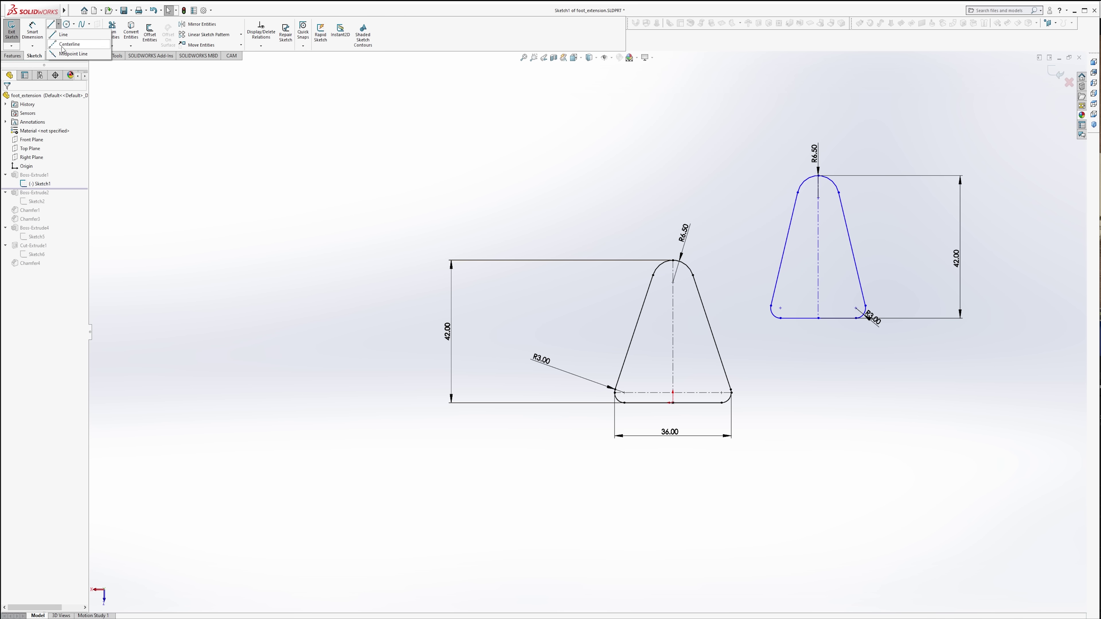
pyautogui.click(69, 43)
pyautogui.click(772, 306)
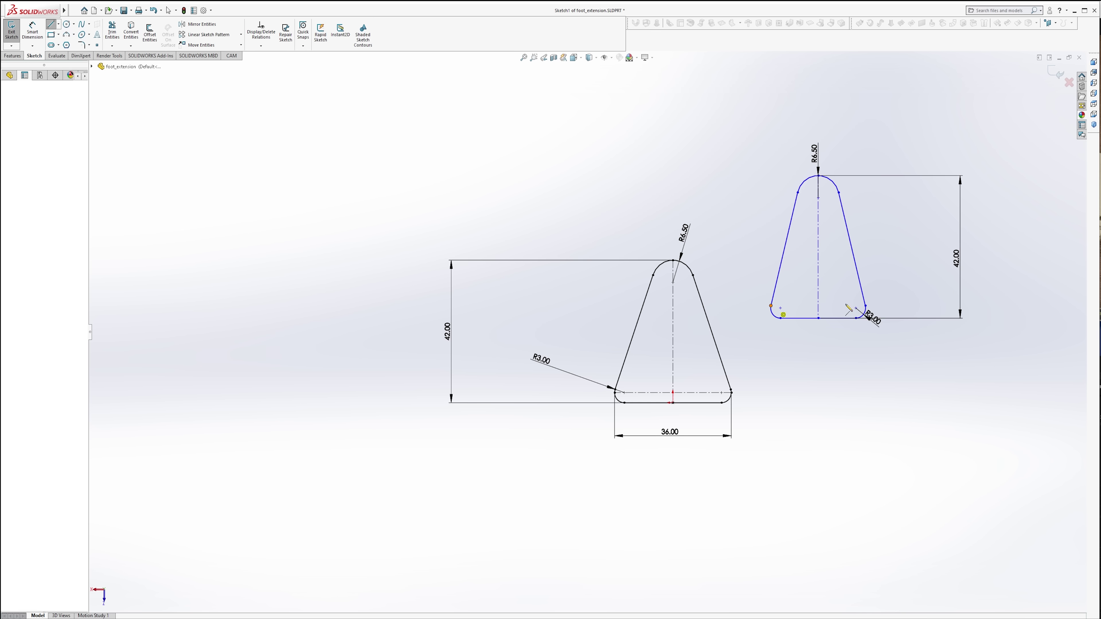
pyautogui.click(865, 306)
pyautogui.press('Escape')
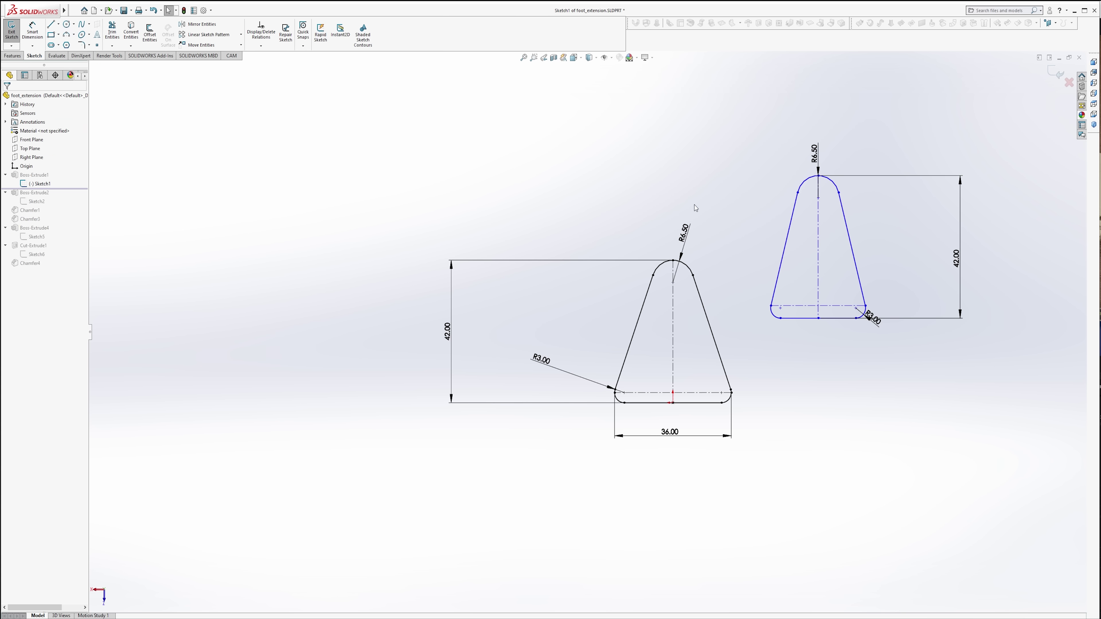
# - Delete the right-hand profile with all its dimensions and exit the sketch
pyautogui.moveTo(715, 143); pyautogui.dragTo(926, 352)
pyautogui.press('Delete')
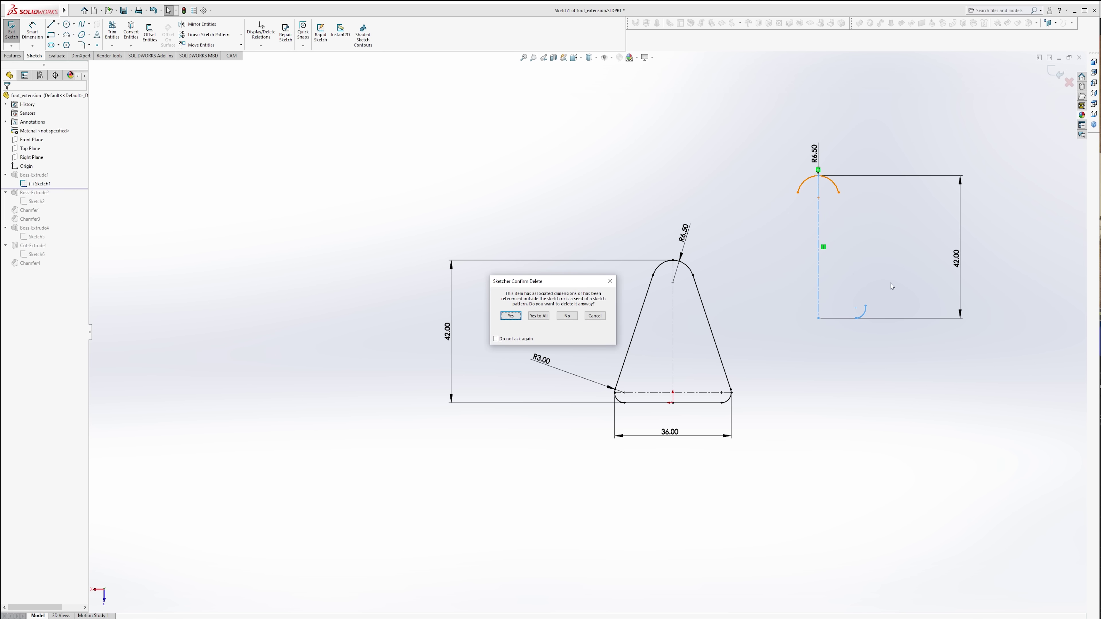
pyautogui.click(540, 317)
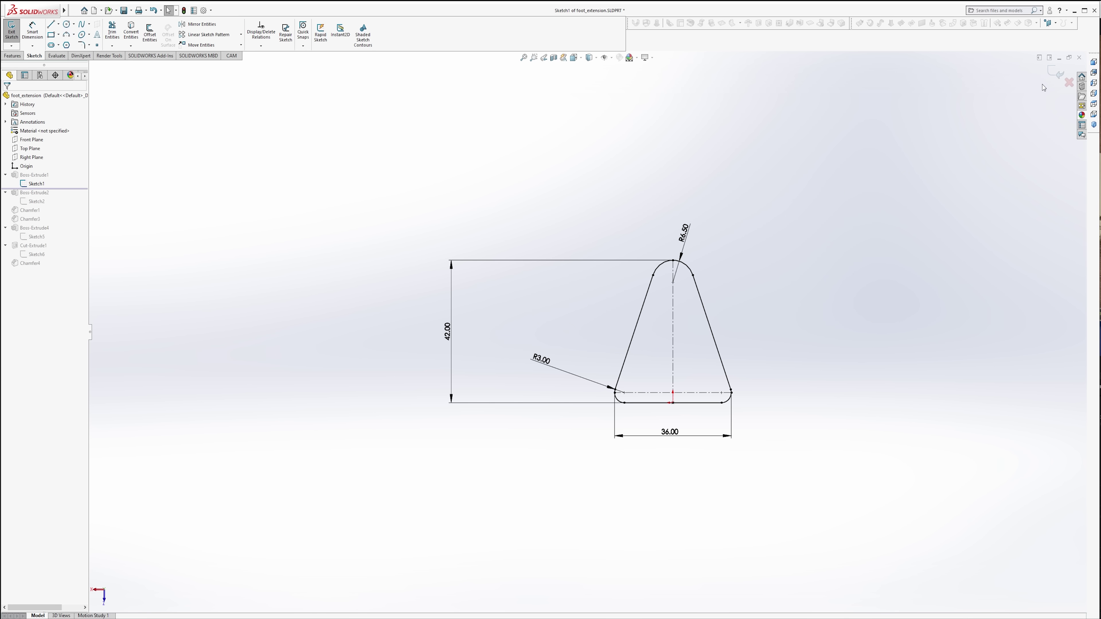
pyautogui.hotkey('ctrl', 'b')
# - Roll forward to include Boss-Extrude2 and edit Sketch2 in a Normal To view
pyautogui.moveTo(731, 351)
pyautogui.mouseDown(button='middle')
pyautogui.moveTo(750, 359)
pyautogui.moveTo(575, 354)
pyautogui.mouseUp(button='middle')
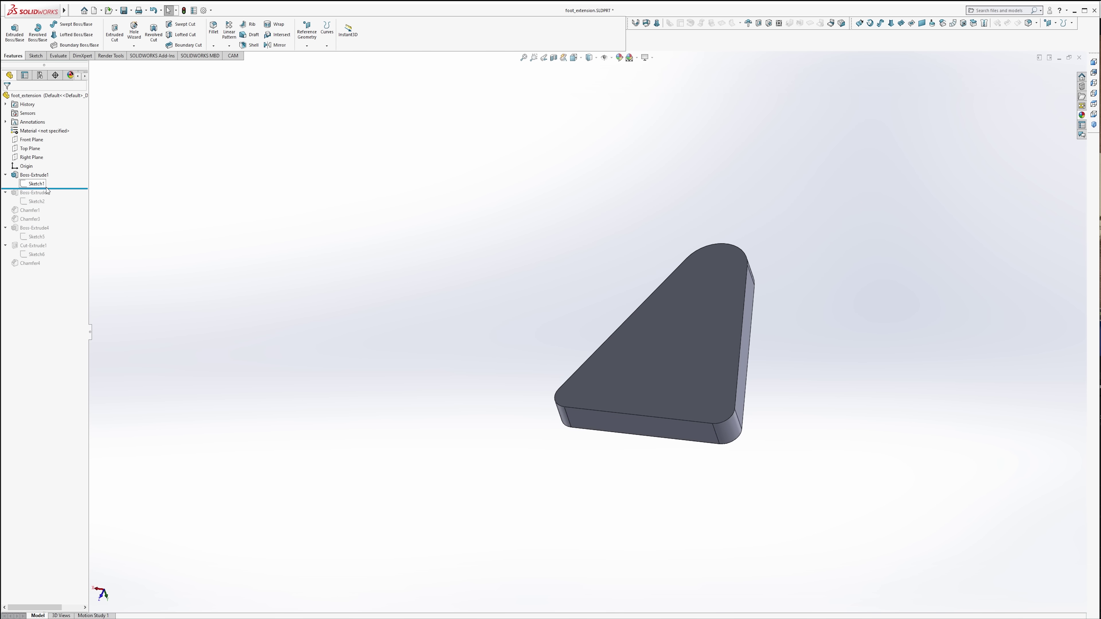
pyautogui.moveTo(47, 190); pyautogui.dragTo(50, 205)
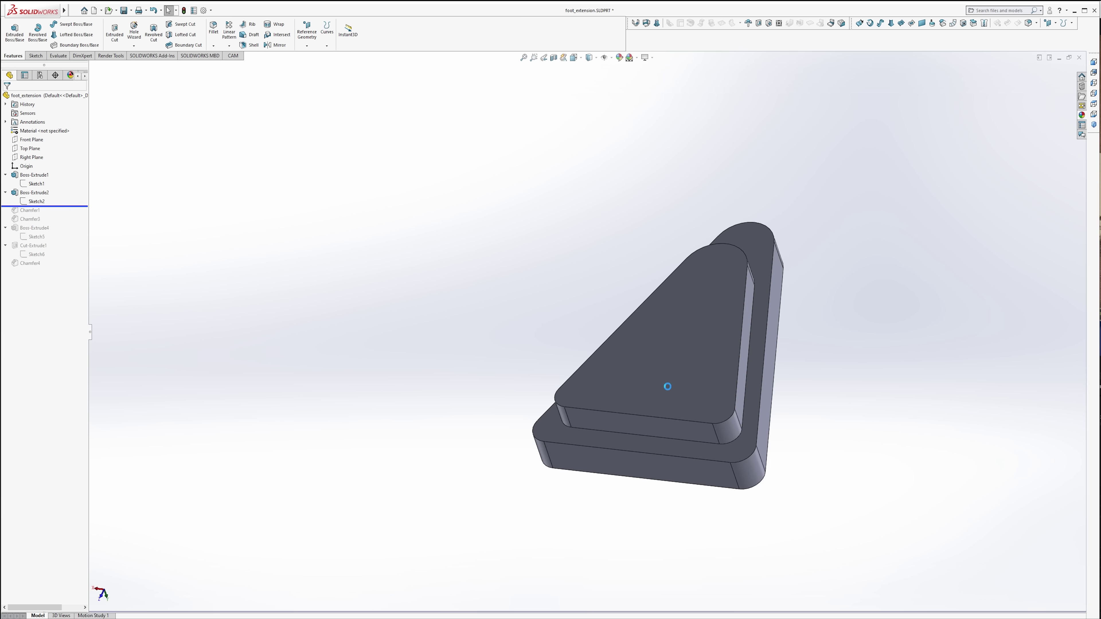
pyautogui.click(698, 334)
pyautogui.click(758, 331)
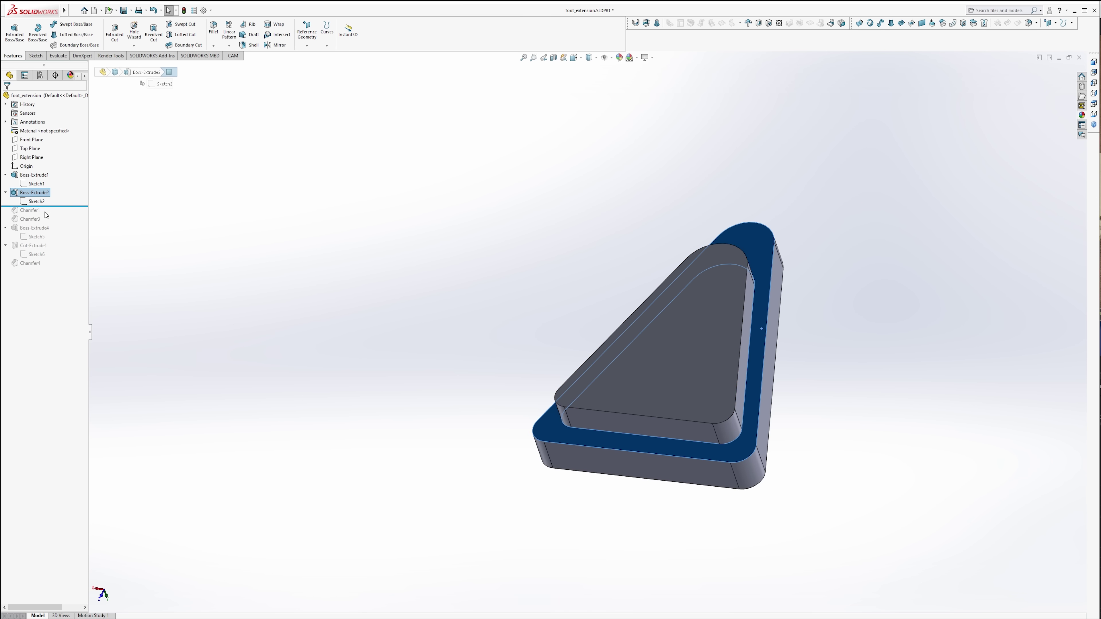
pyautogui.click(43, 201)
pyautogui.click(52, 178)
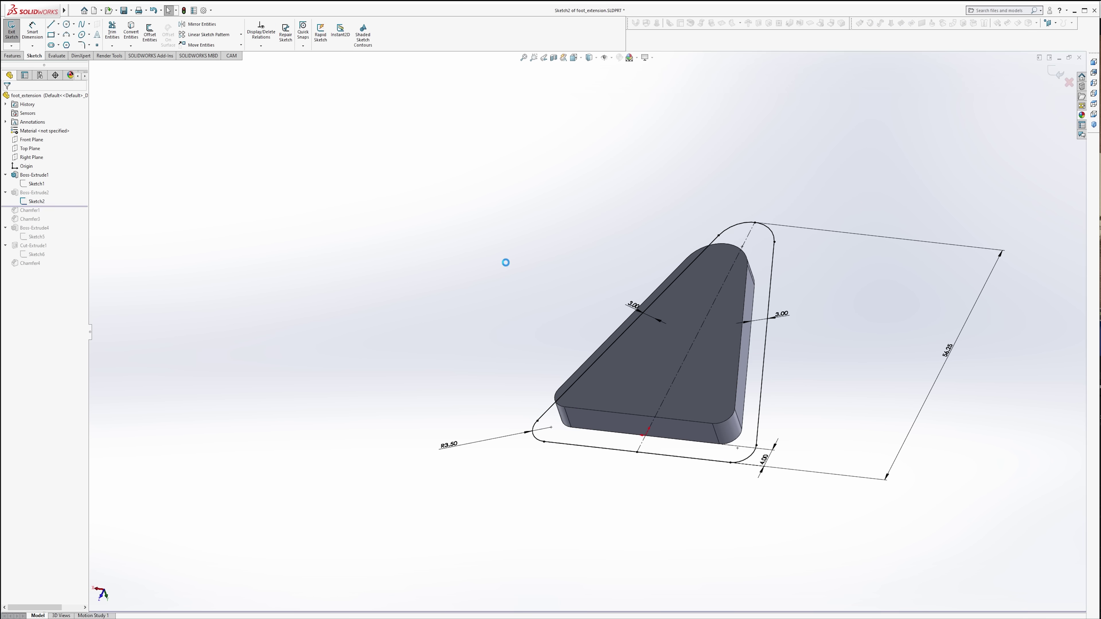
pyautogui.press('space')
pyautogui.hotkey('ctrl', '8')
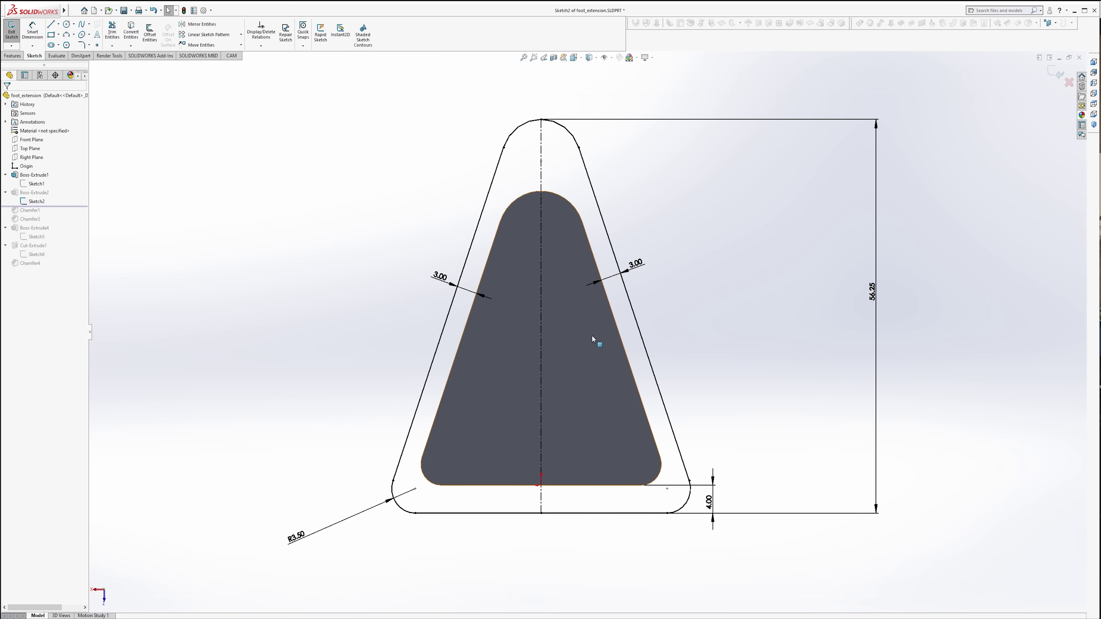
# - Offset the inner triangular face outline by 10.00, then delete that offset dimension
pyautogui.click(518, 308)
pyautogui.click(150, 32)
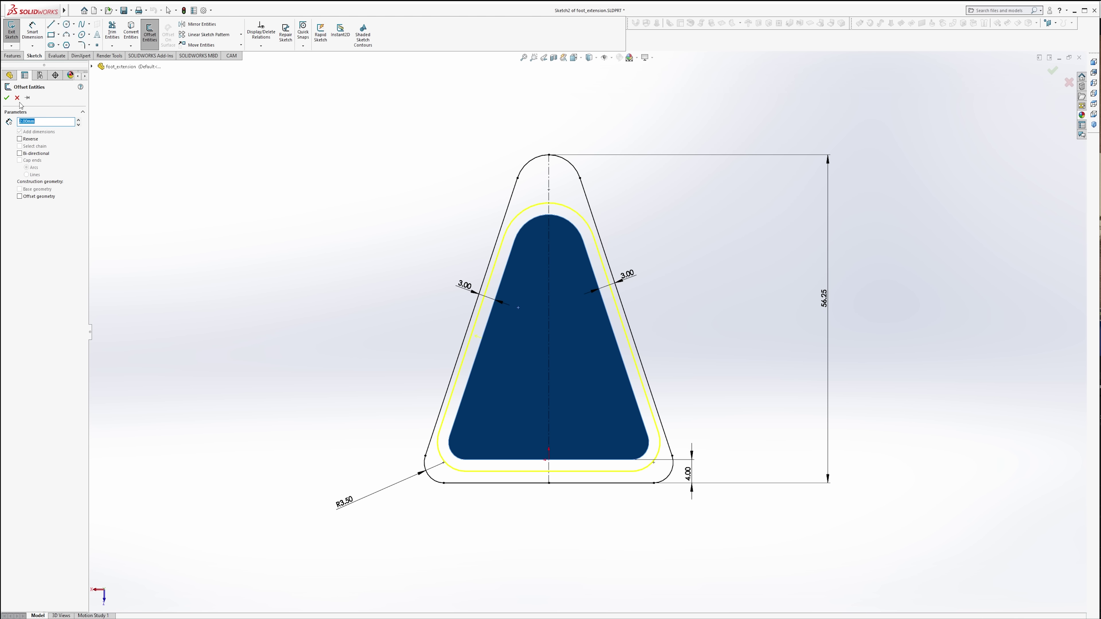
pyautogui.write('10')
pyautogui.press('Return')
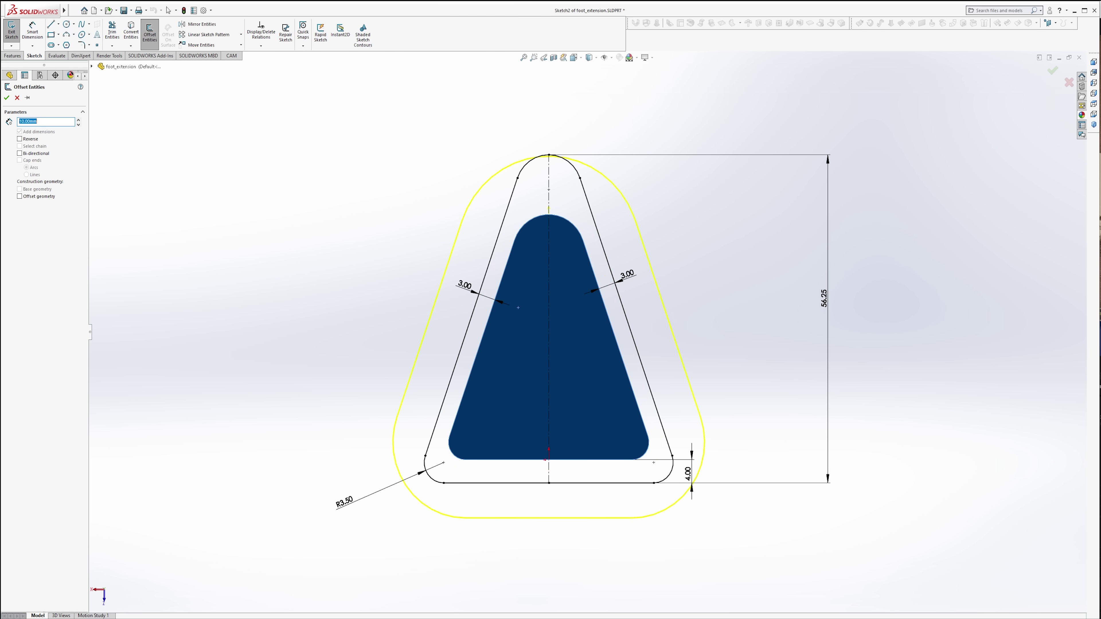
pyautogui.click(7, 97)
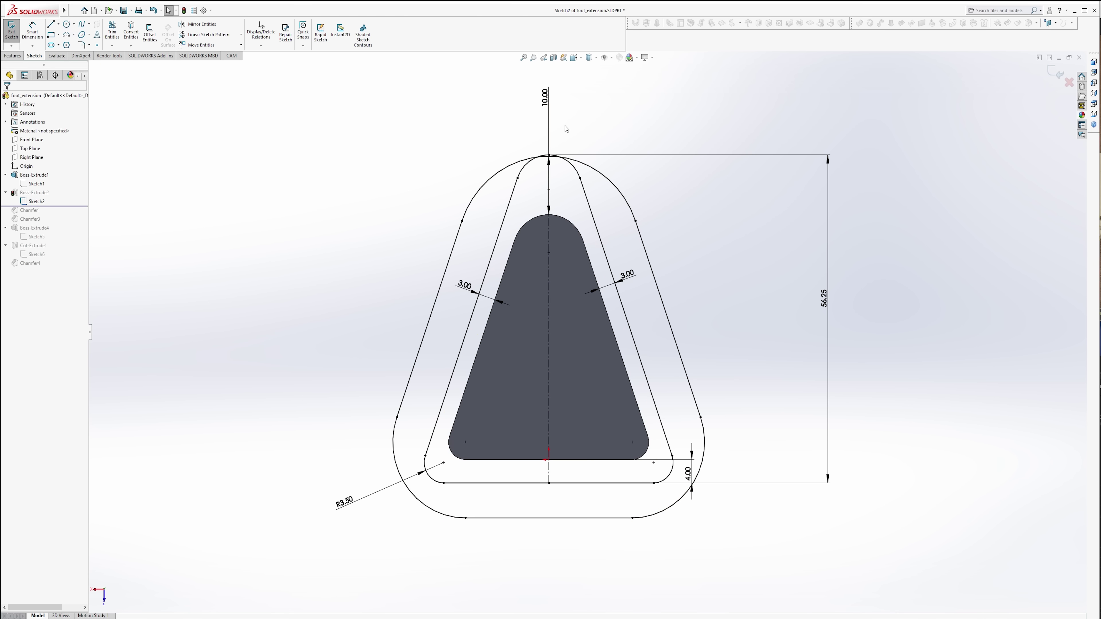
pyautogui.press('Delete')
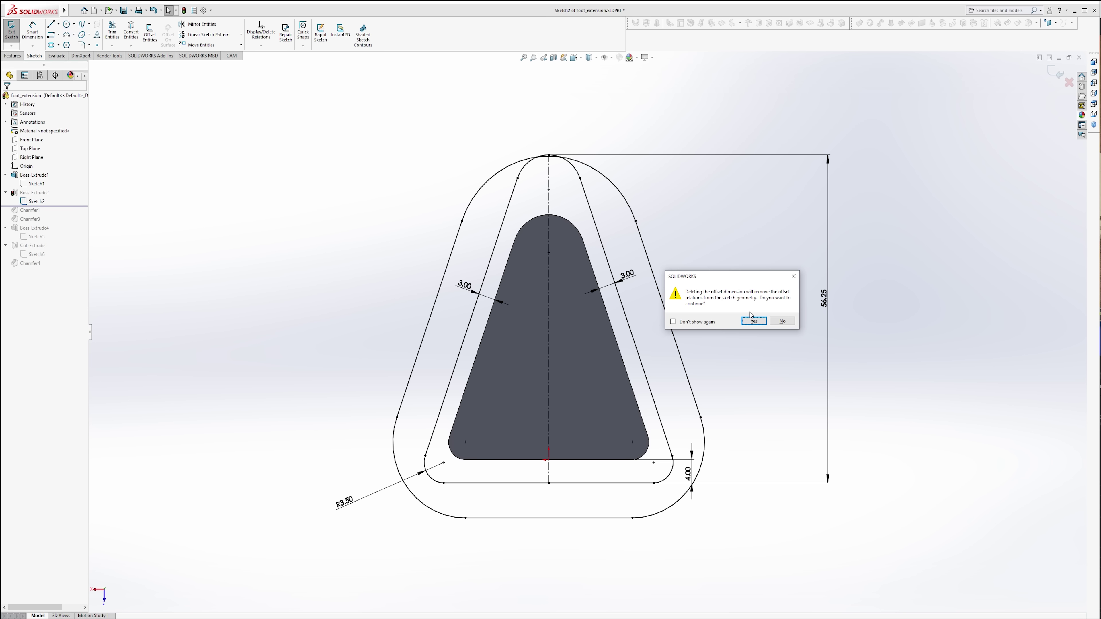
pyautogui.click(753, 321)
# - Pull the left outline edge out, make the lower-left arc tangent, then undo the extra offset
pyautogui.moveTo(438, 295); pyautogui.dragTo(393, 299)
pyautogui.click(363, 415)
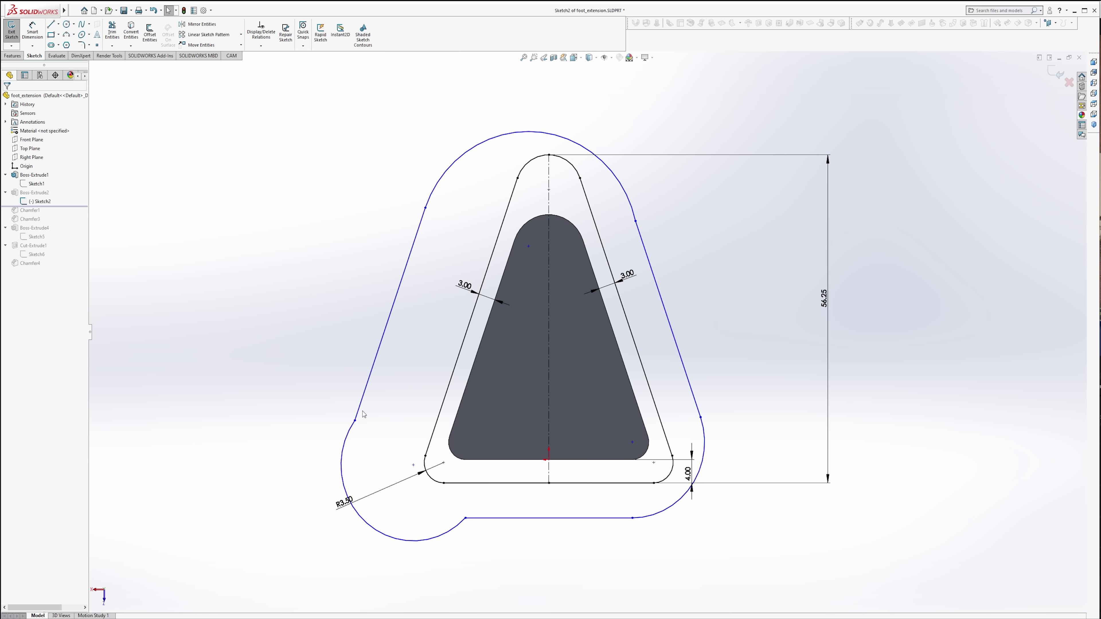
pyautogui.click(349, 436)
pyautogui.click(356, 406)
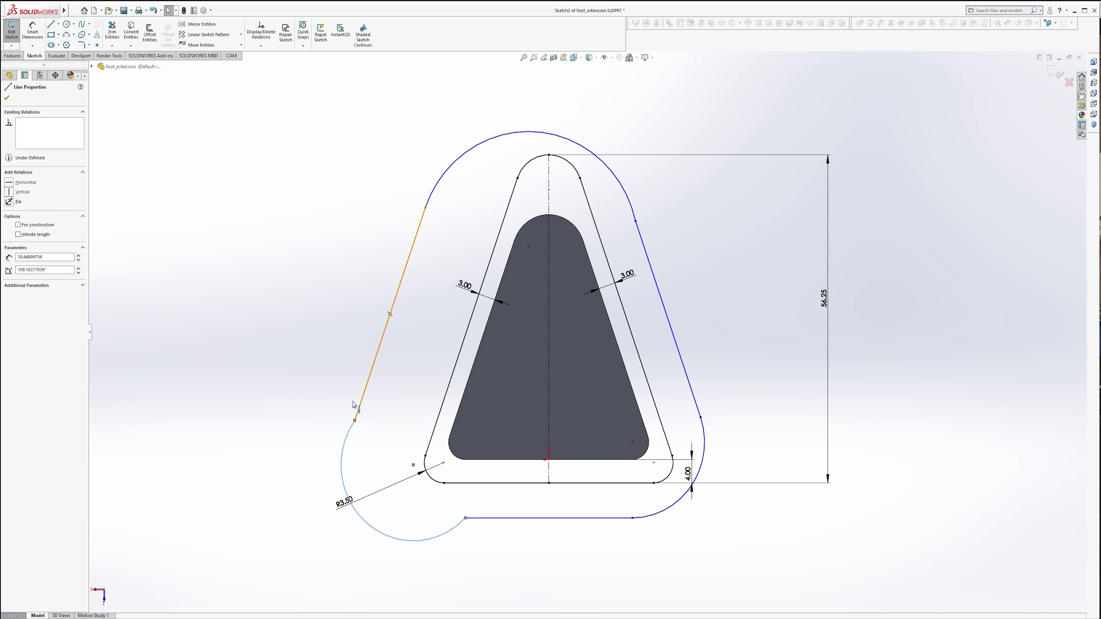
pyautogui.click(9, 228)
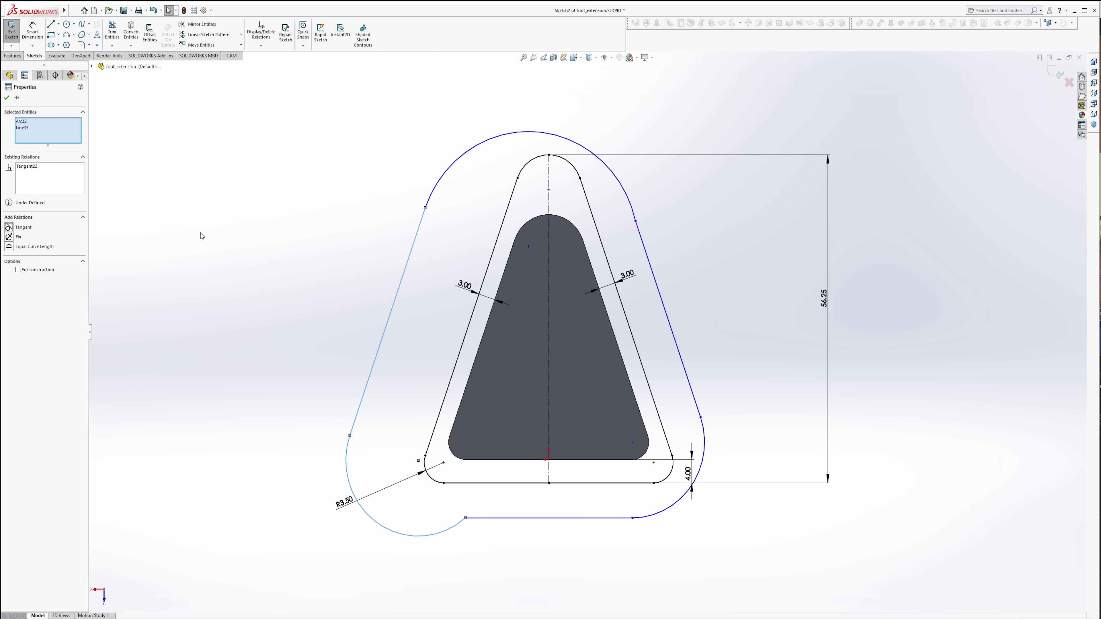
pyautogui.click(7, 98)
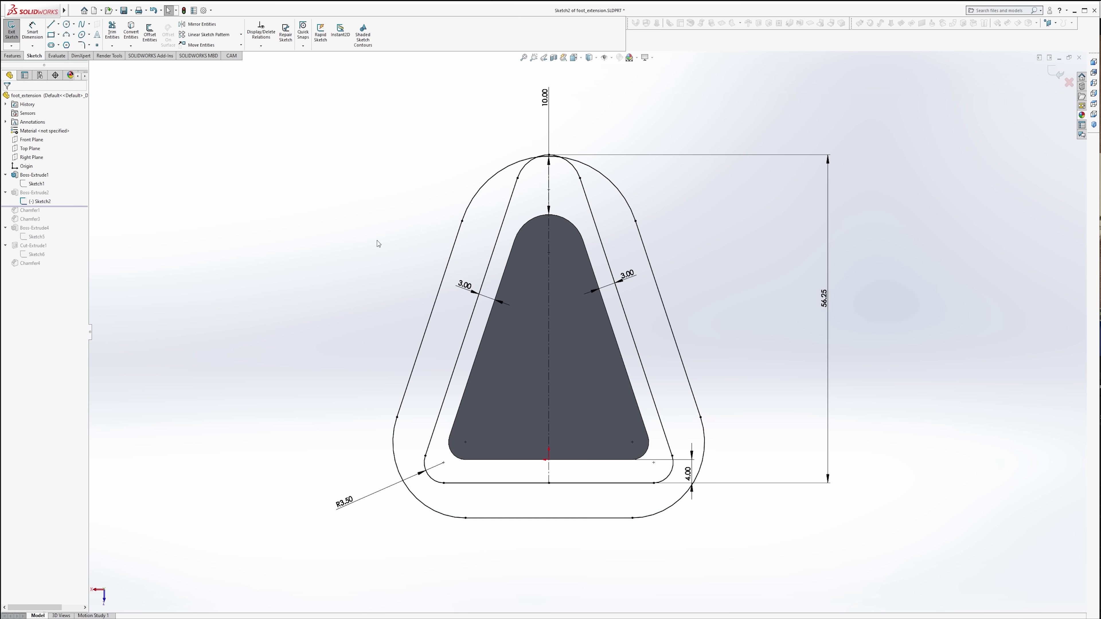
pyautogui.hotkey('ctrl', 'z')
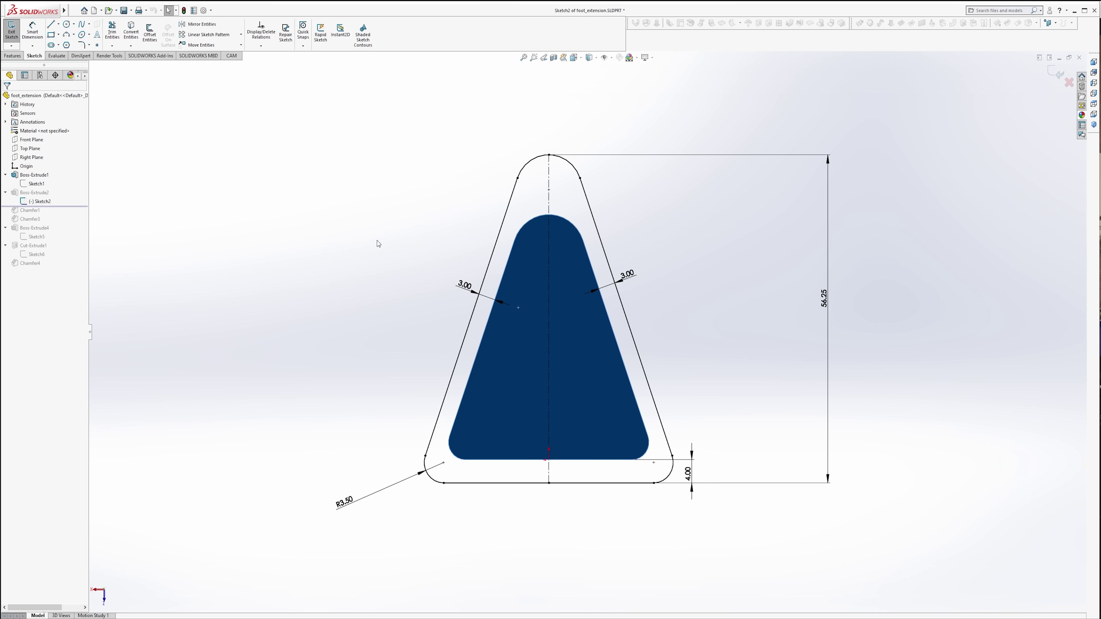
# - Change the left and right side margins from 3.00 to 4.00
pyautogui.moveTo(461, 286); pyautogui.dragTo(428, 281)
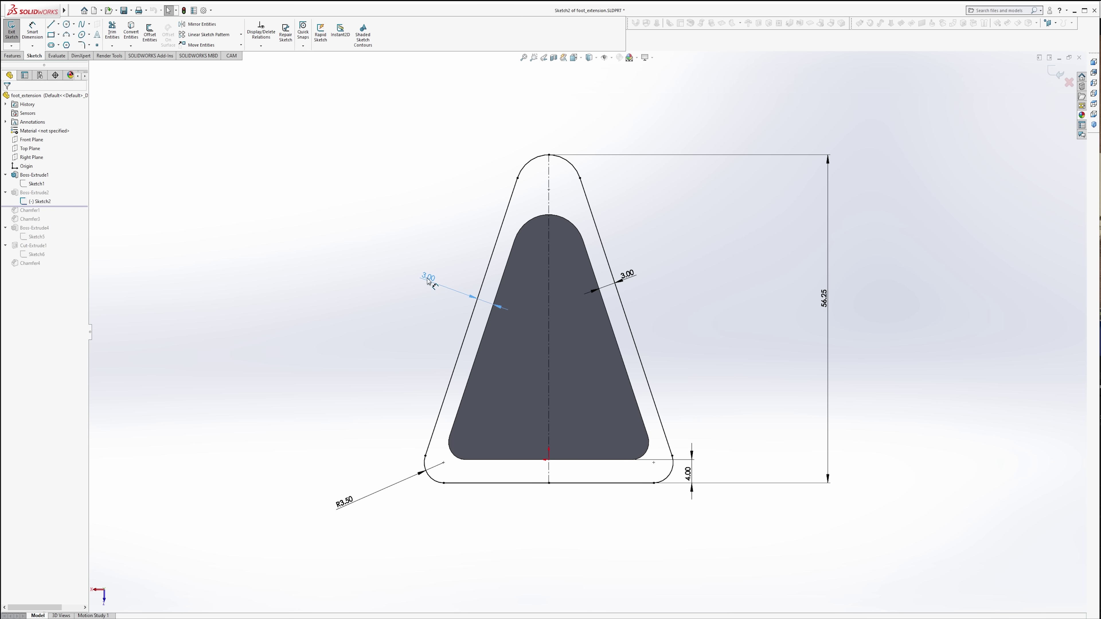
pyautogui.moveTo(630, 275); pyautogui.dragTo(671, 264)
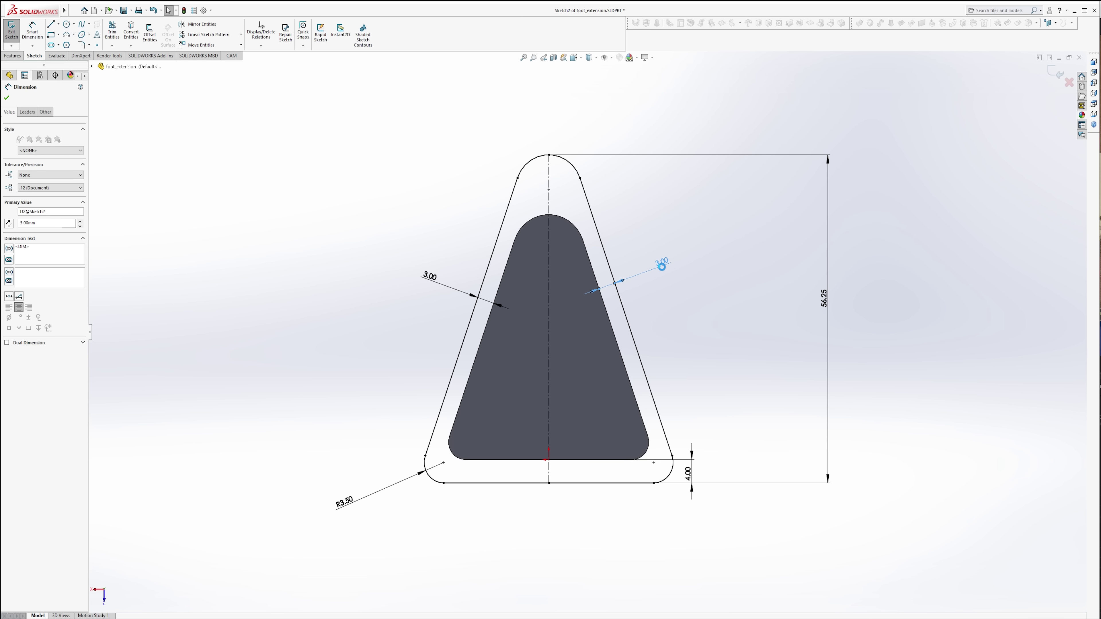
pyautogui.doubleClick(662, 263)
pyautogui.write('4')
pyautogui.press('Return')
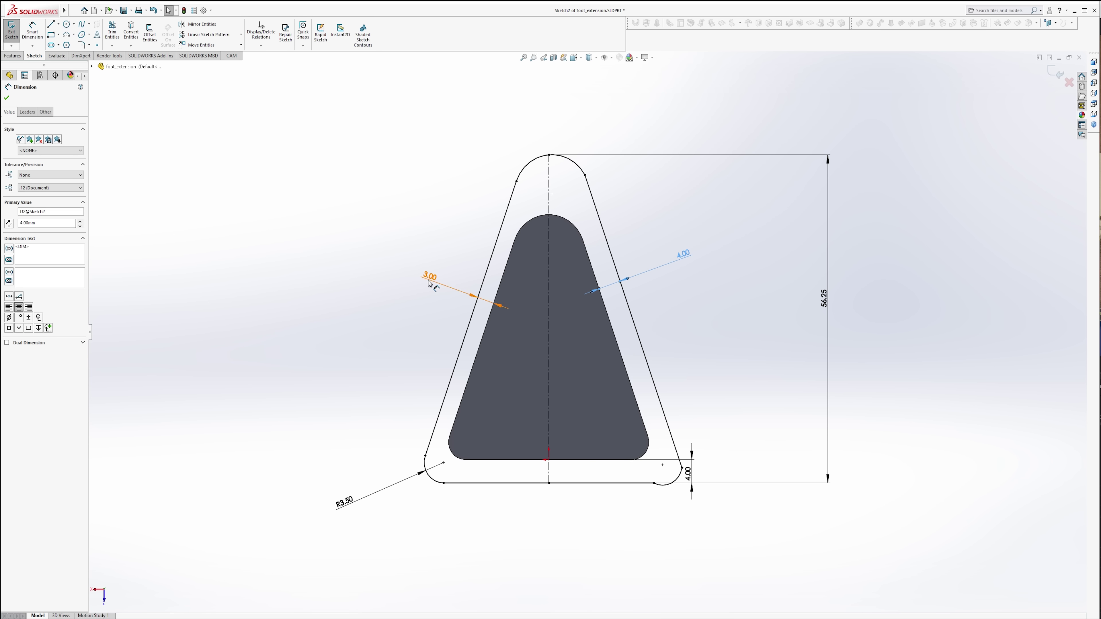
pyautogui.click(429, 281)
pyautogui.doubleClick(429, 281)
pyautogui.write('4')
pyautogui.press('Return')
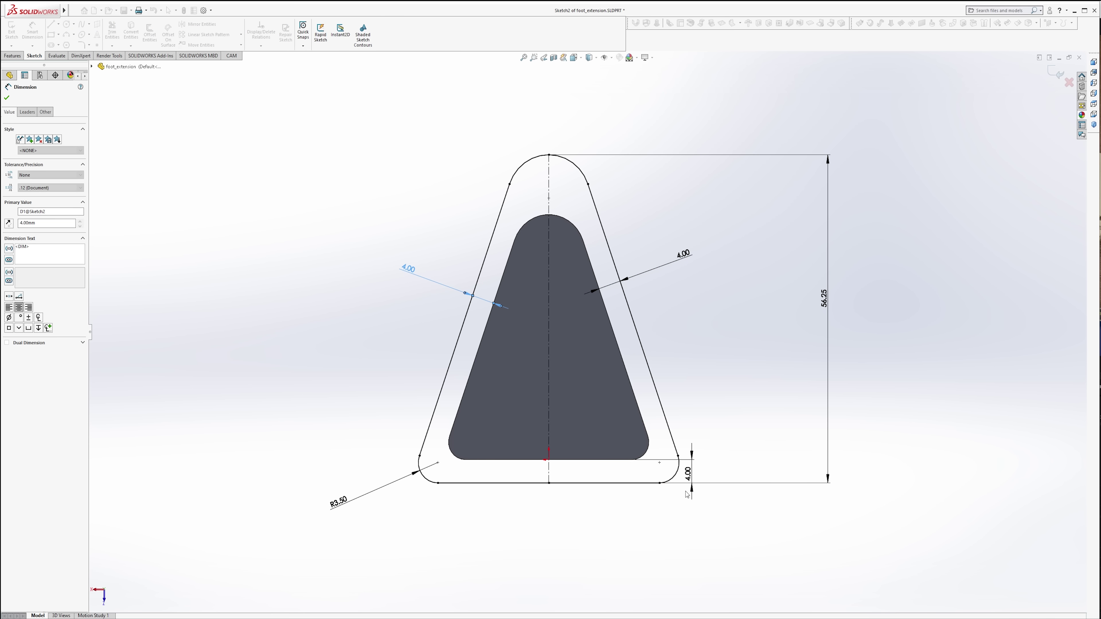
# - Set the bottom margin dimension to 3.50
pyautogui.doubleClick(690, 474)
pyautogui.write('3')
pyautogui.press('Return')
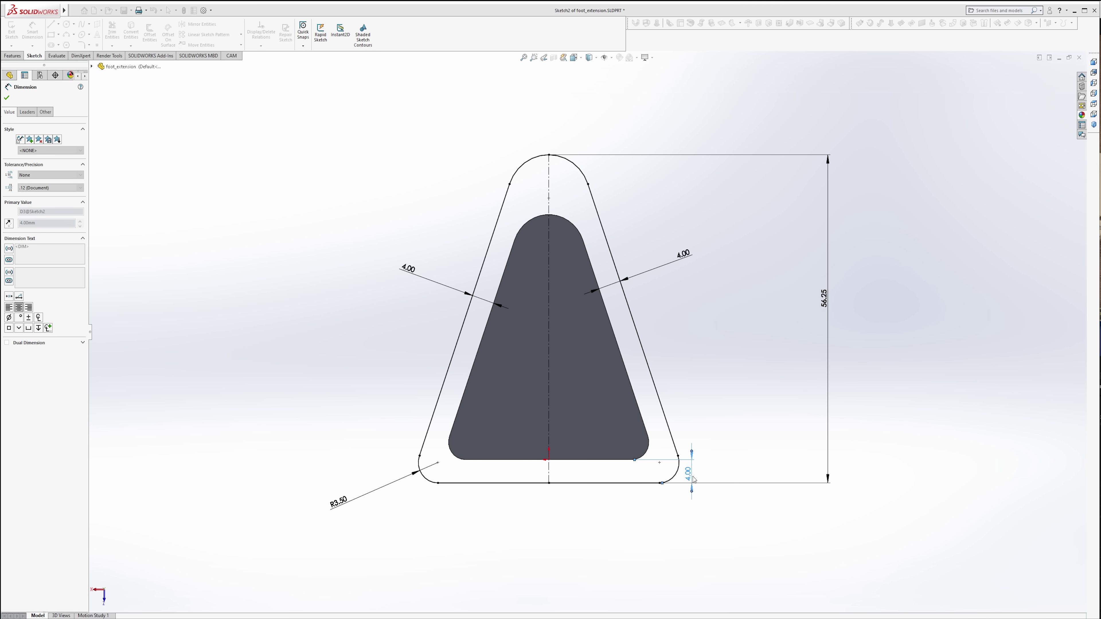
pyautogui.doubleClick(694, 472)
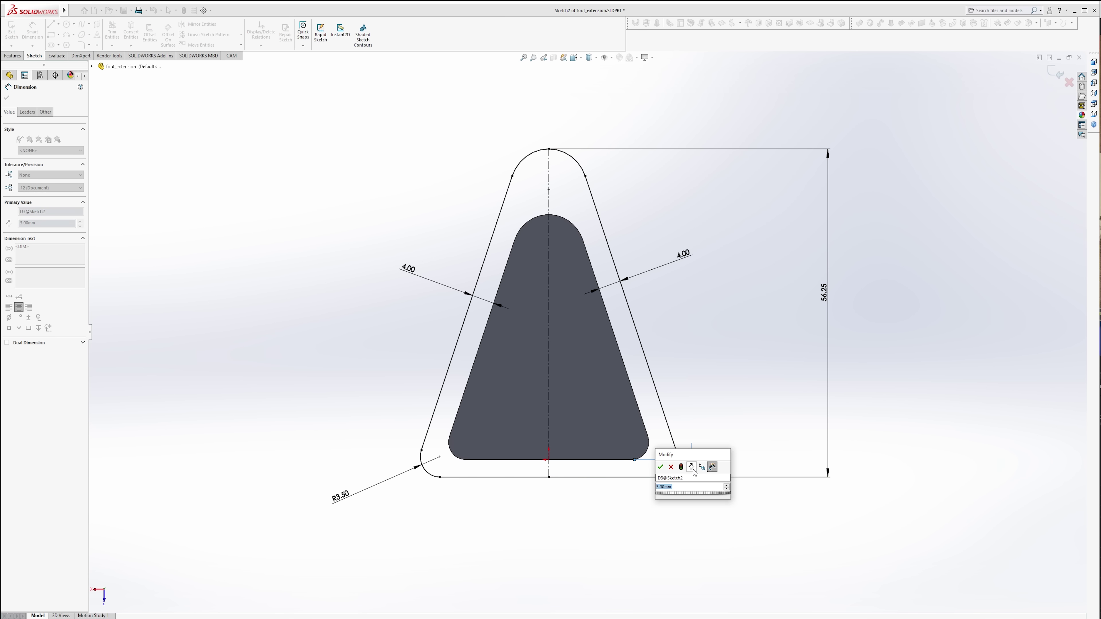
pyautogui.write('3.5')
pyautogui.press('Return')
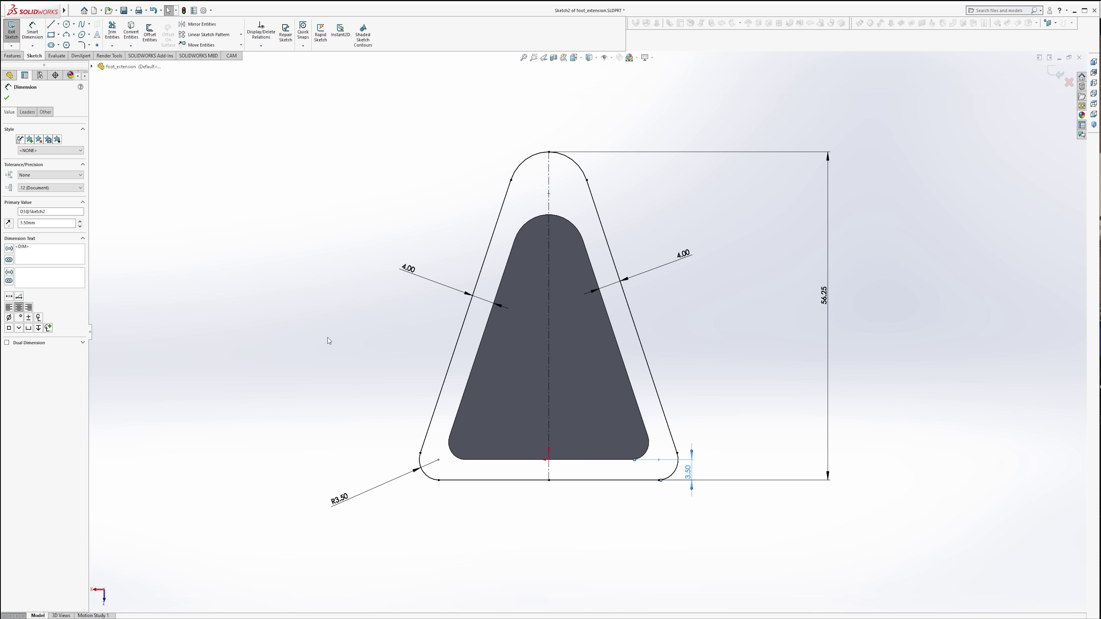
pyautogui.press('Escape')
# - Reposition the 56.25 and R3.50 labels and exit Sketch2 to rebuild
pyautogui.moveTo(823, 299); pyautogui.dragTo(857, 318)
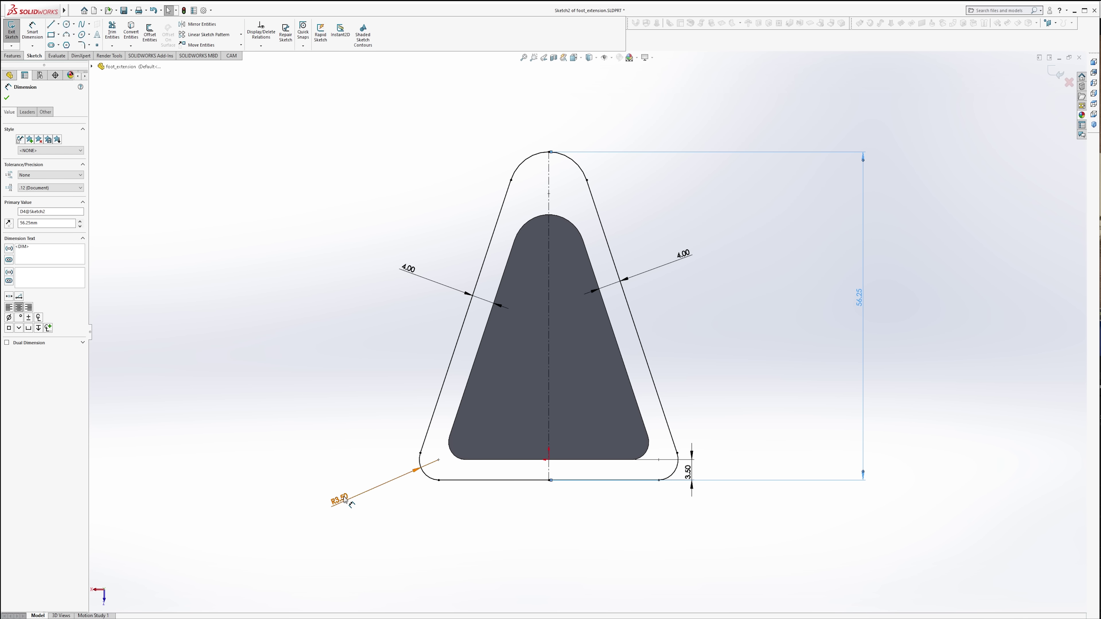
pyautogui.moveTo(351, 499); pyautogui.dragTo(322, 495)
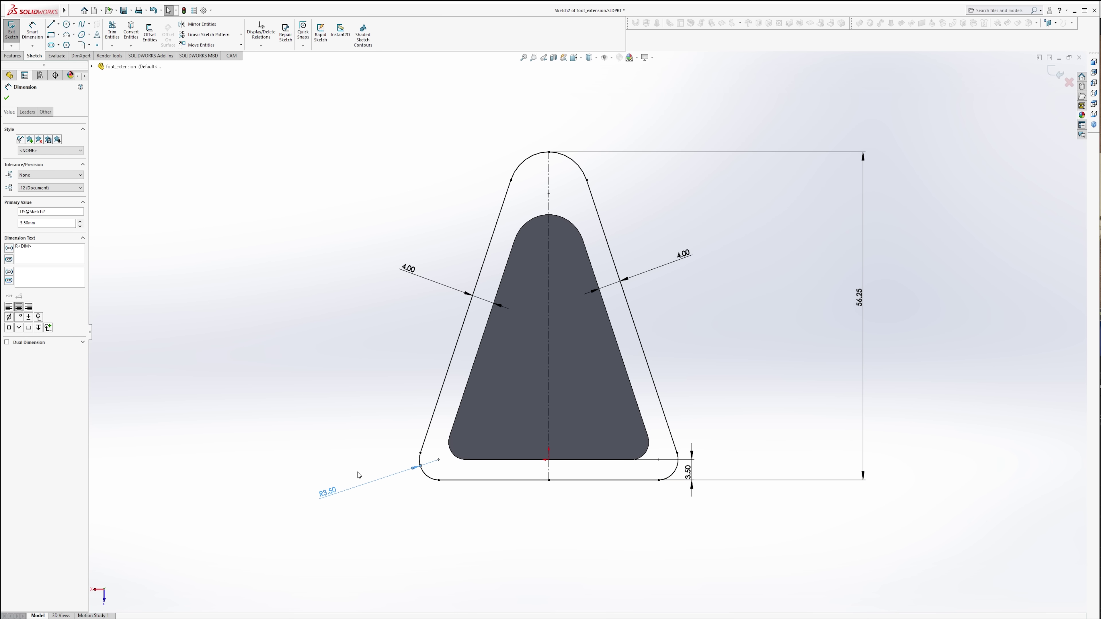
pyautogui.click(1055, 72)
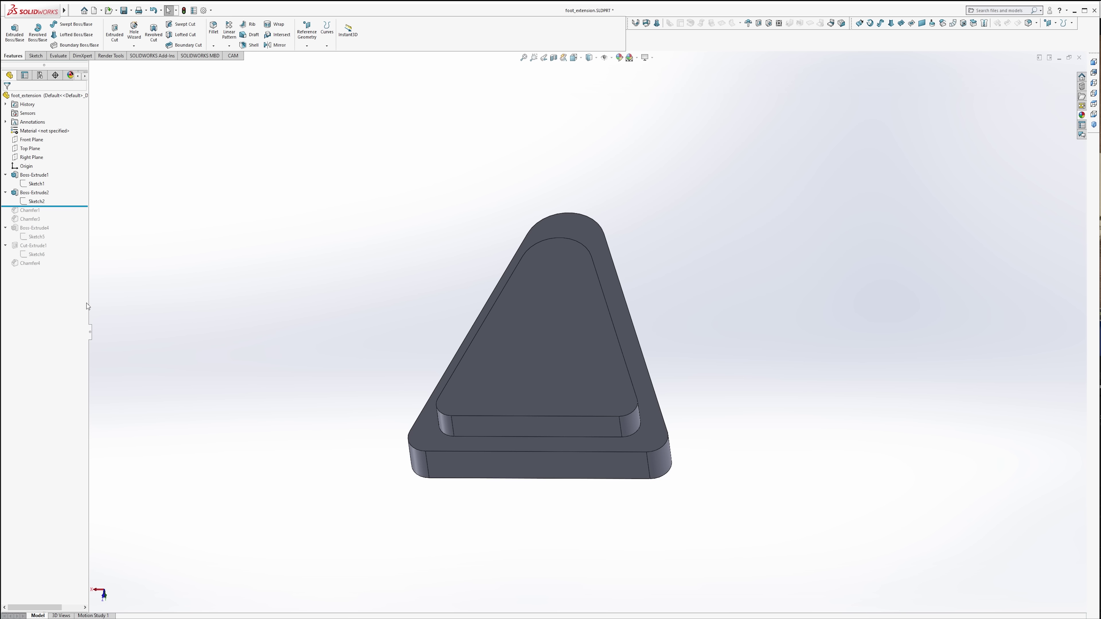
# - Roll forward through Chamfer1 and inspect the pad's chamfered front face
pyautogui.moveTo(48, 205); pyautogui.dragTo(50, 215)
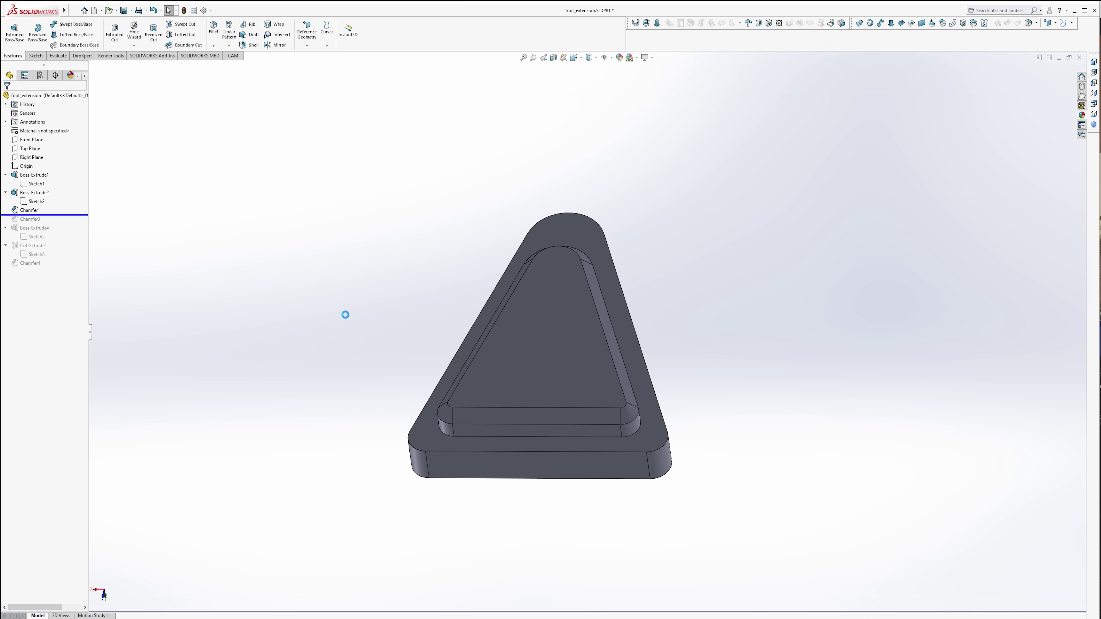
pyautogui.scroll(-3, 589, 382)
pyautogui.click(464, 413)
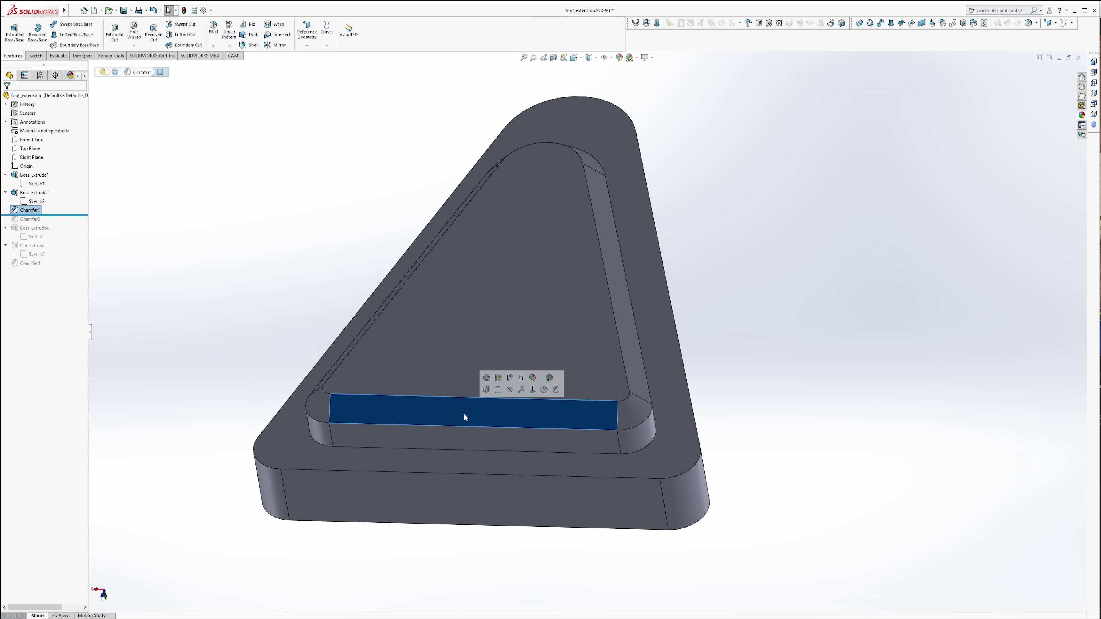
pyautogui.moveTo(327, 412); pyautogui.dragTo(551, 384, button='middle')
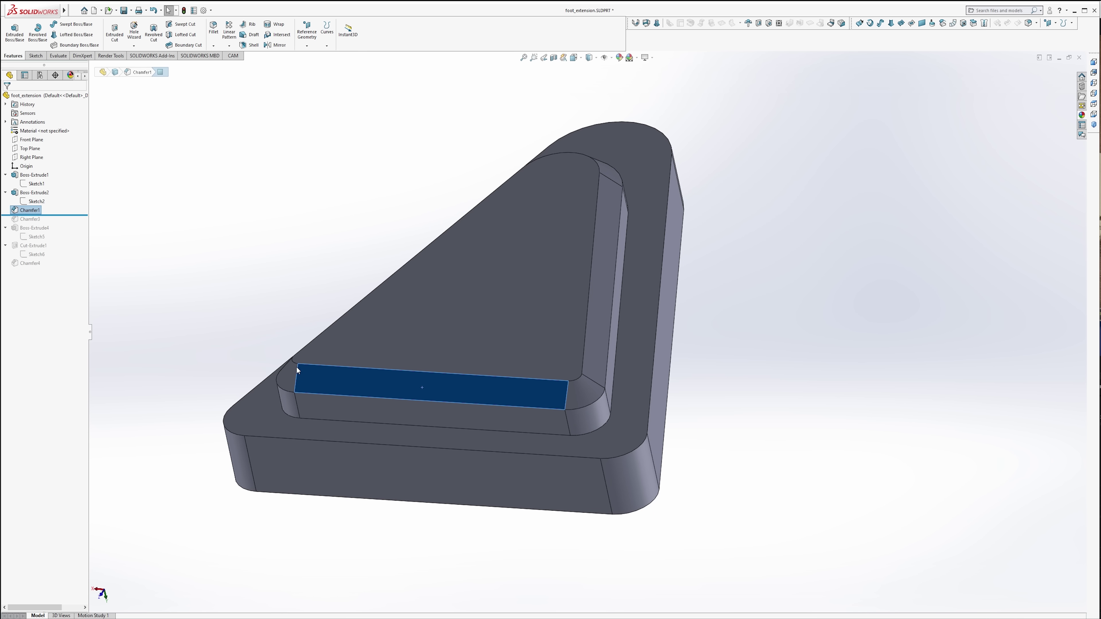
pyautogui.click(337, 408)
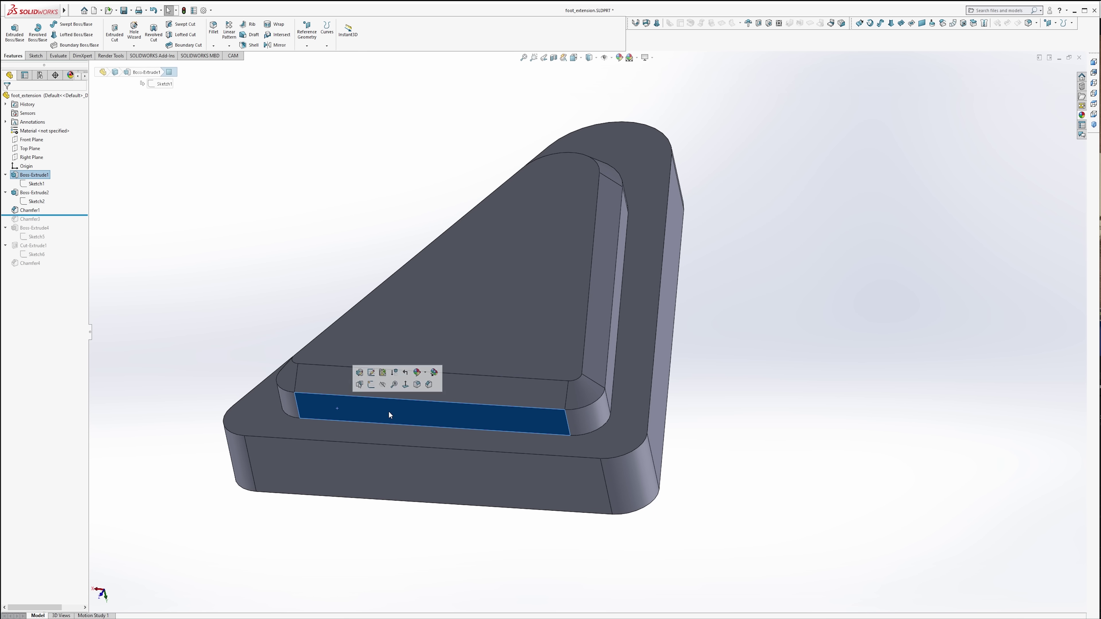
pyautogui.click(510, 395)
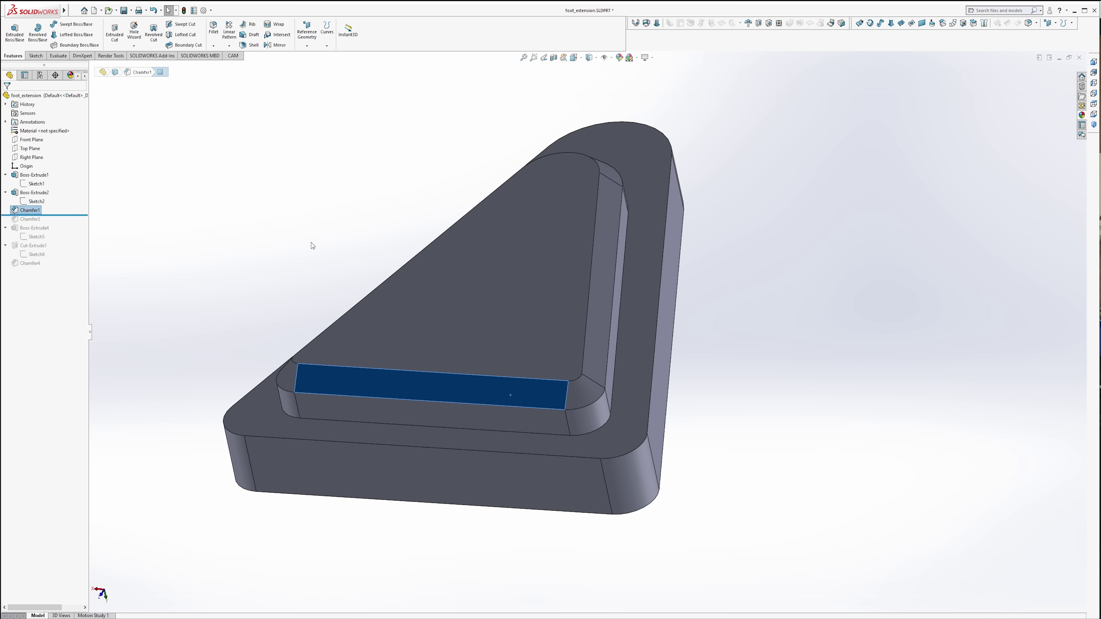
# - Roll forward past Chamfer2 and Boss-Extrude4 to rebuild the three side tabs
pyautogui.click(289, 224)
pyautogui.moveTo(57, 215); pyautogui.dragTo(57, 220)
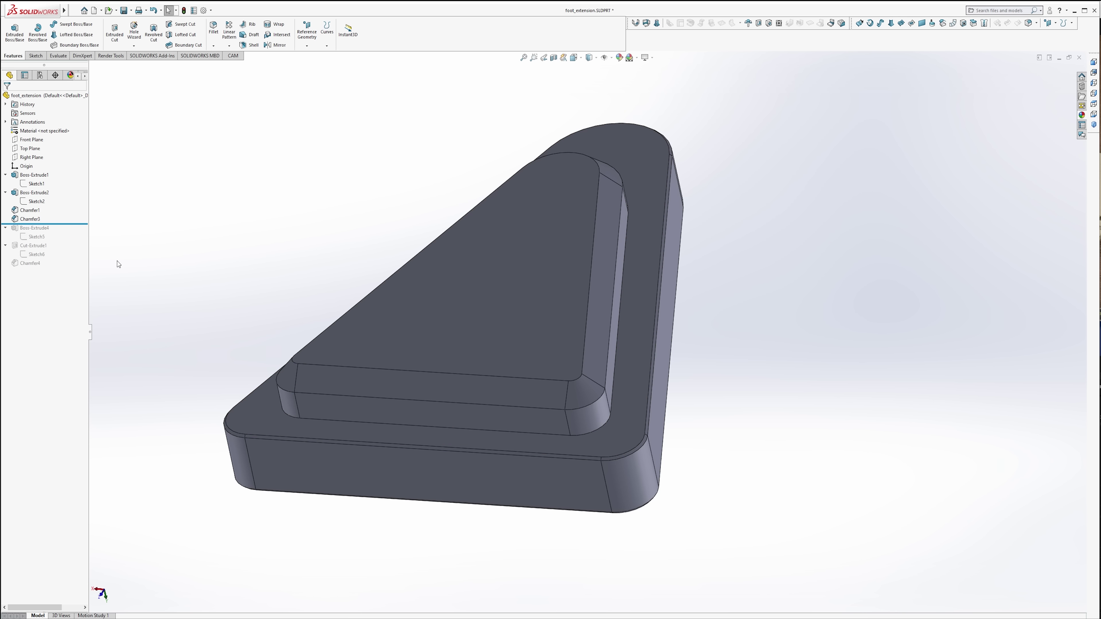
pyautogui.moveTo(66, 224); pyautogui.dragTo(61, 241)
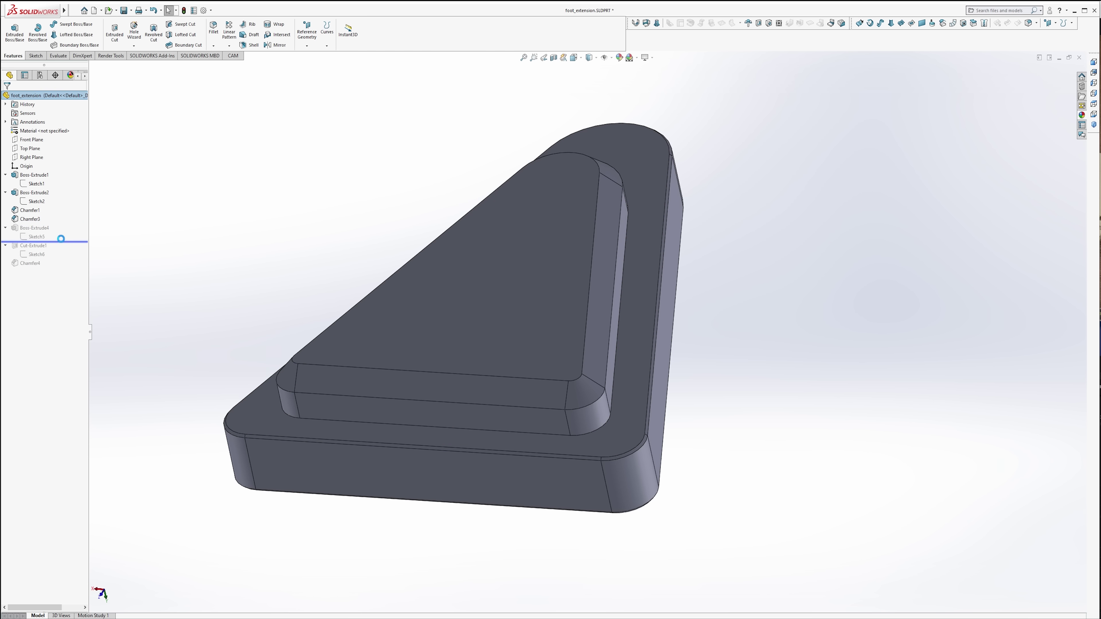
pyautogui.click(37, 237)
pyautogui.click(43, 214)
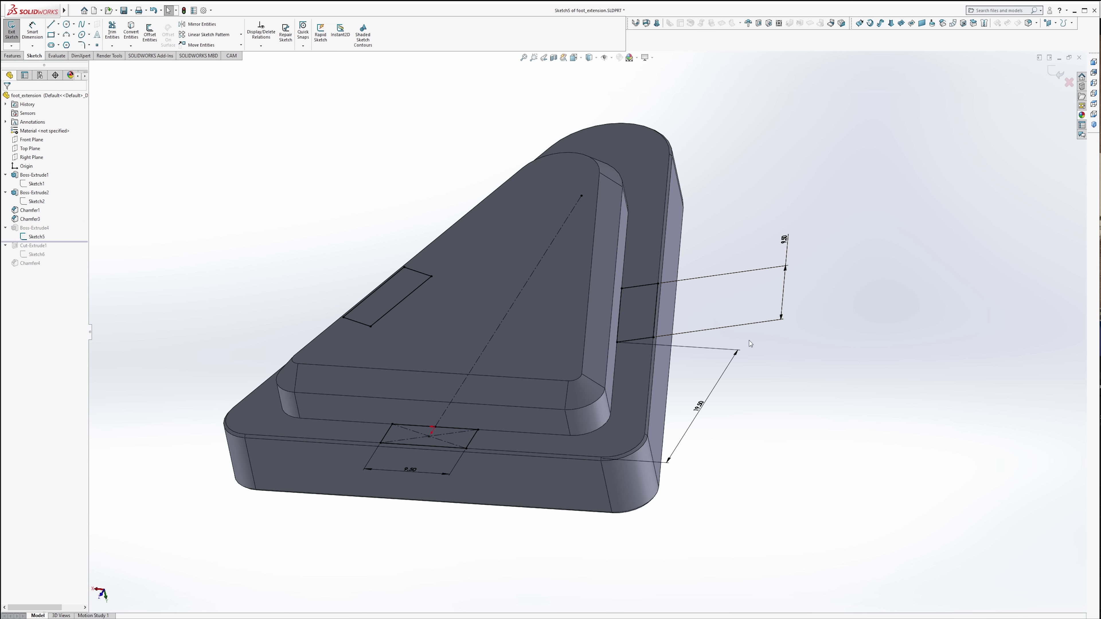
pyautogui.press('space')
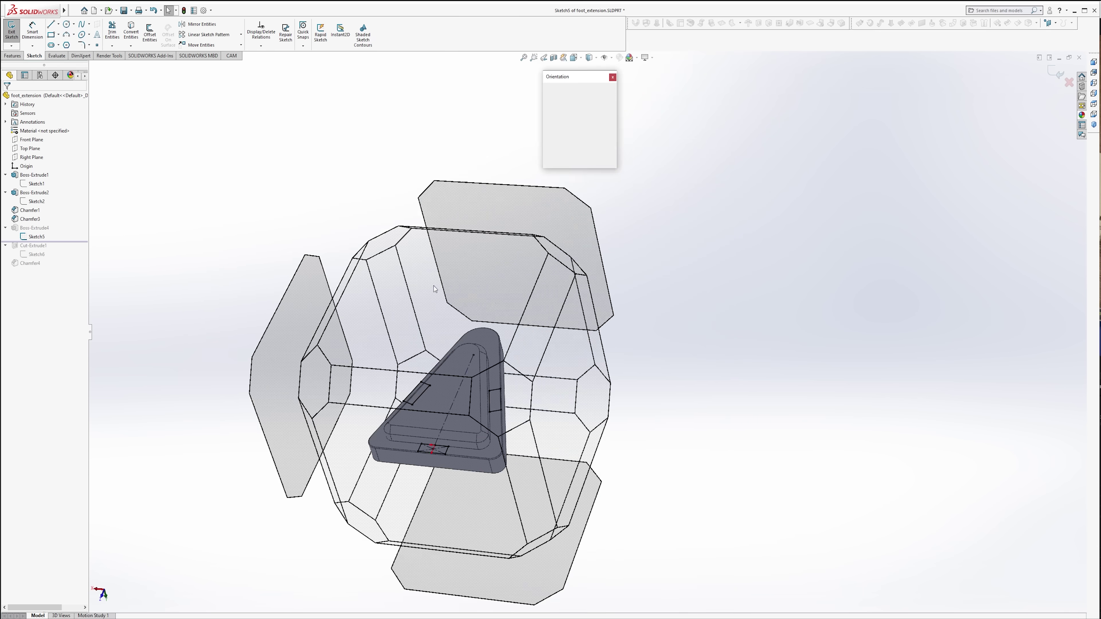
pyautogui.click(540, 449)
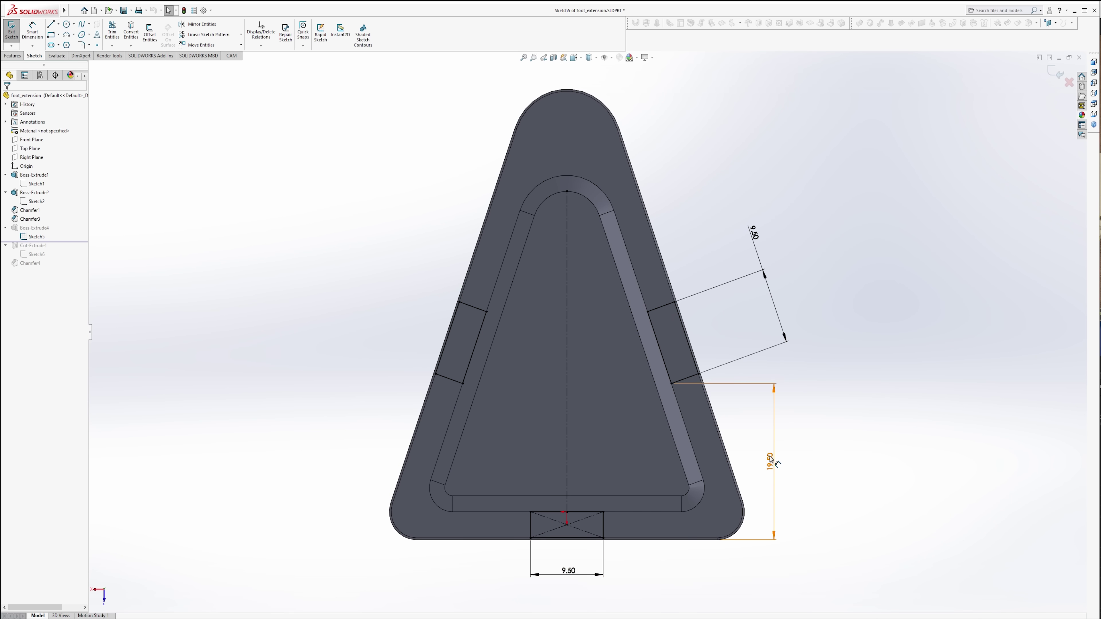
pyautogui.moveTo(770, 462); pyautogui.dragTo(803, 480)
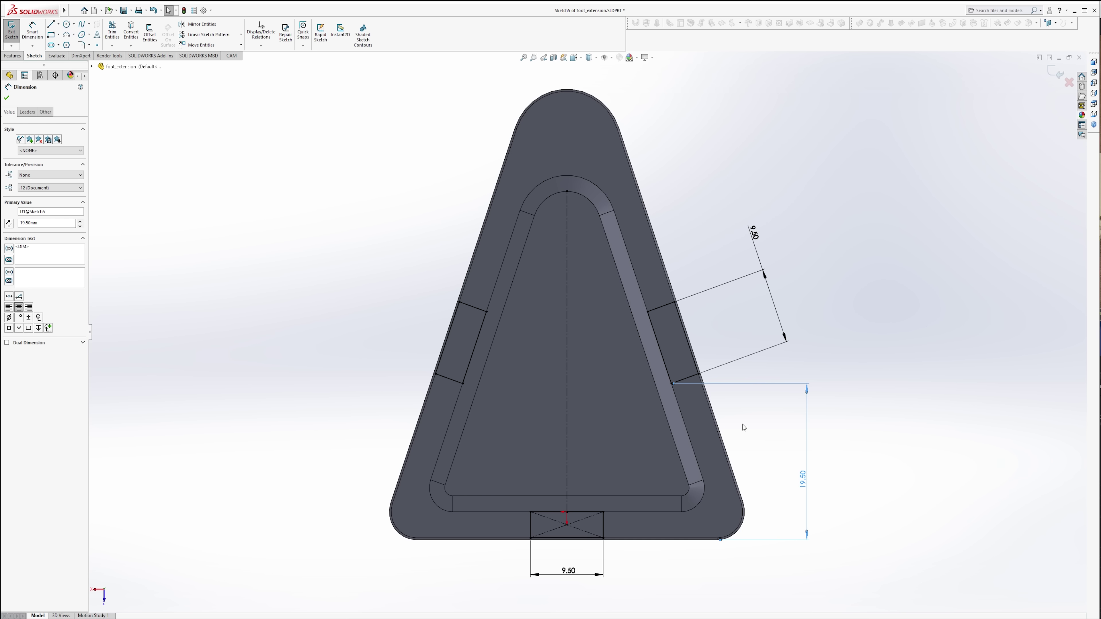
pyautogui.click(754, 424)
pyautogui.scroll(-10, 671, 389)
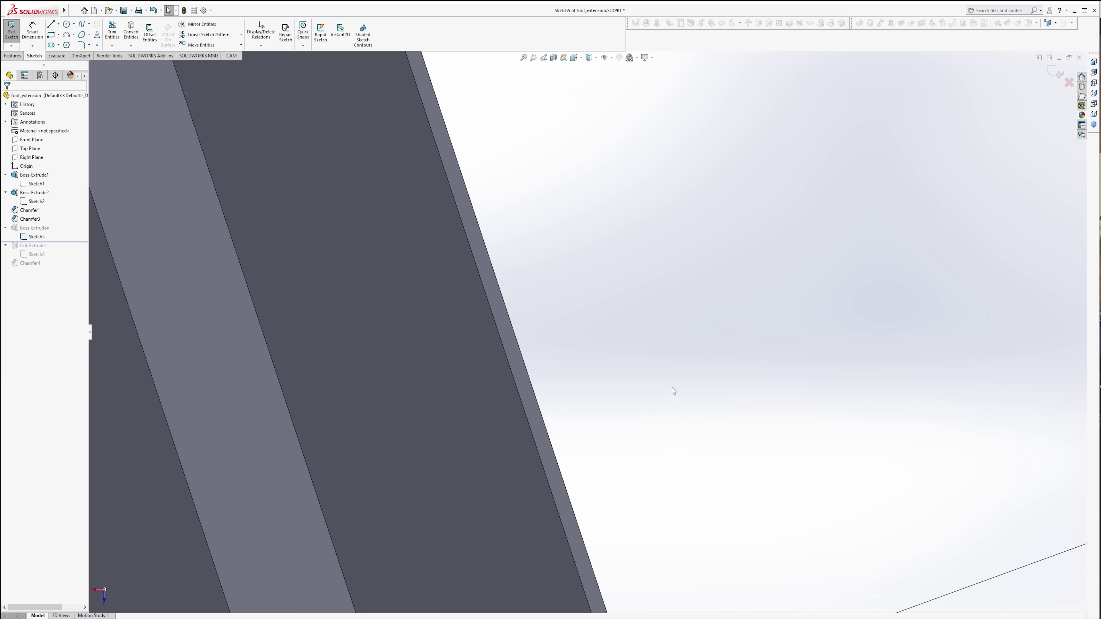
pyautogui.click(523, 412)
pyautogui.scroll(10, 577, 381)
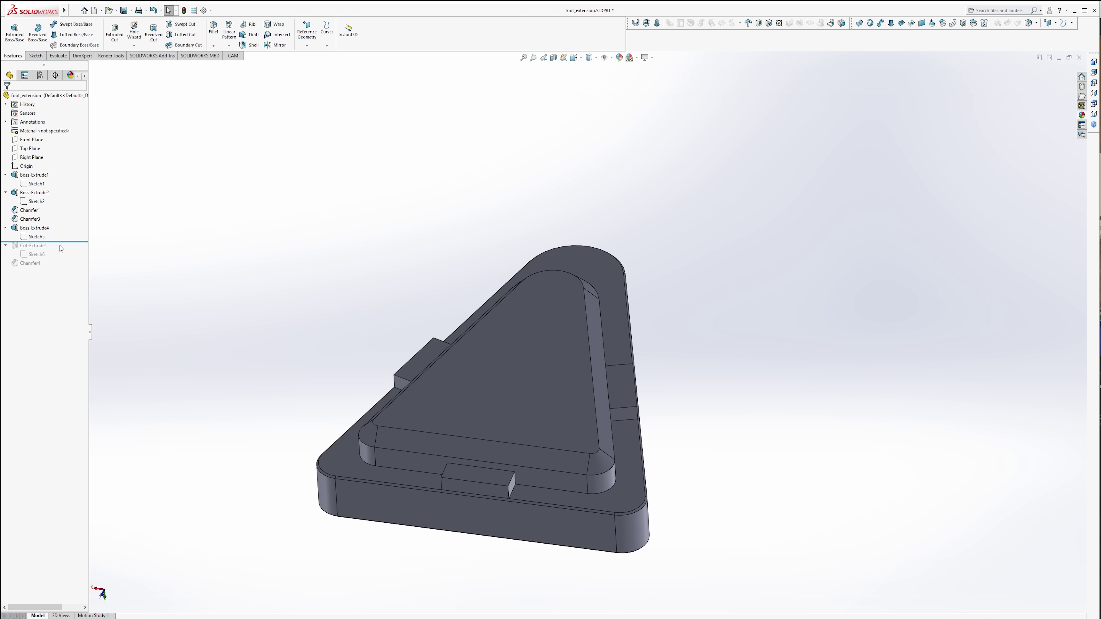
# - Roll forward to the centre cut and edit Sketch6 in a Normal To view
pyautogui.moveTo(63, 241)
pyautogui.mouseDown()
pyautogui.moveTo(58, 260)
pyautogui.moveTo(44, 259)
pyautogui.mouseUp()
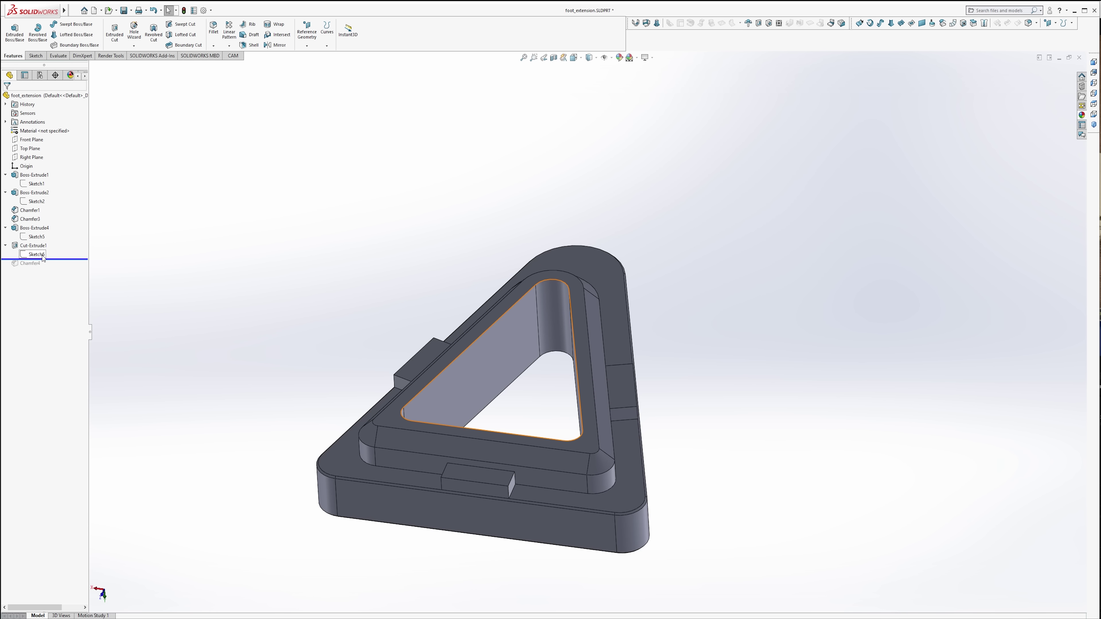
pyautogui.click(42, 256)
pyautogui.rightClick(41, 255)
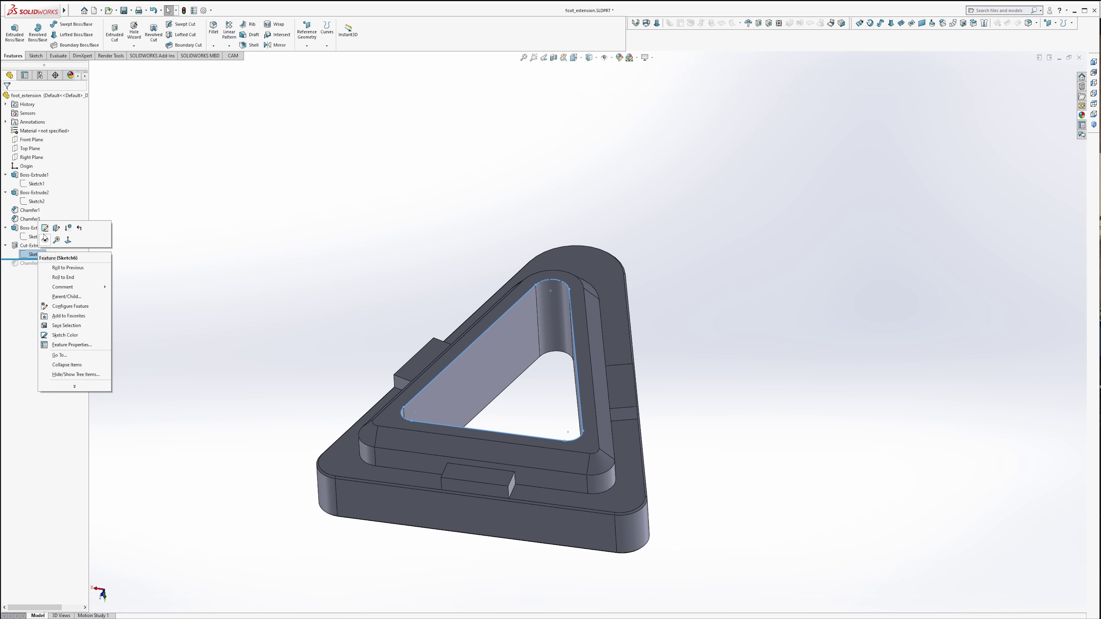
pyautogui.click(43, 230)
pyautogui.press('space')
pyautogui.hotkey('ctrl', '8')
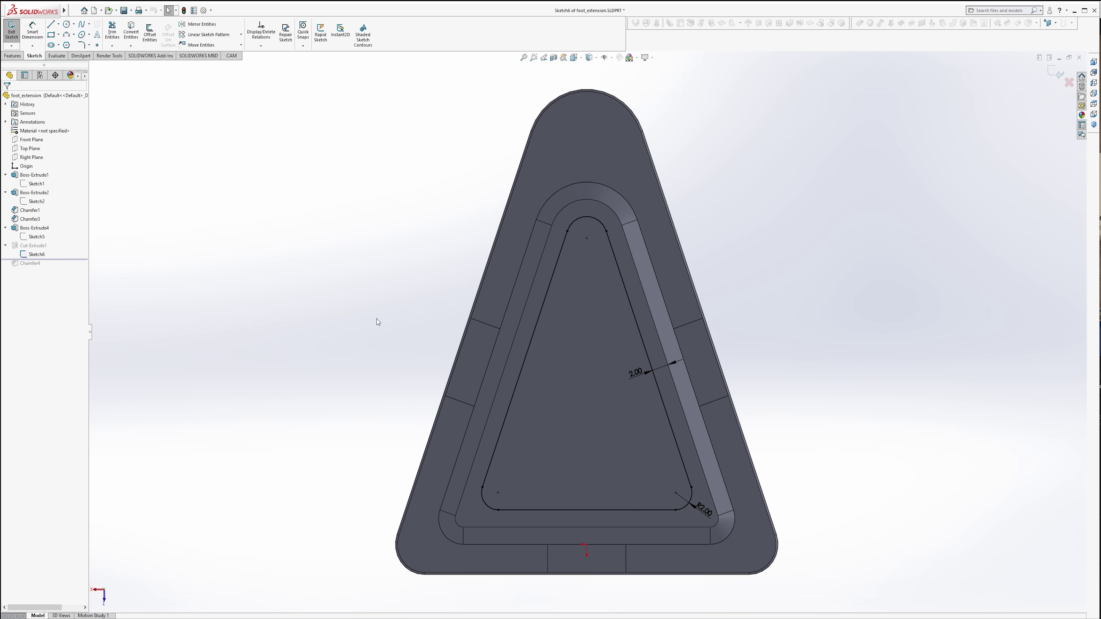
# - Offset the raised pad's top face outline 2 mm inward with Reverse
pyautogui.click(562, 219)
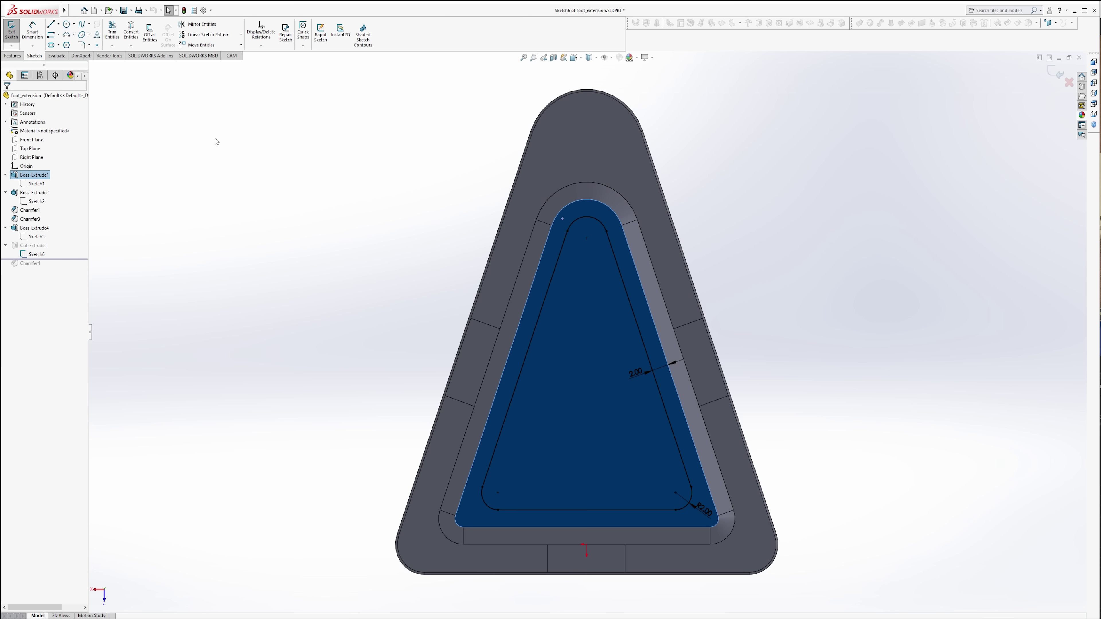
pyautogui.click(150, 34)
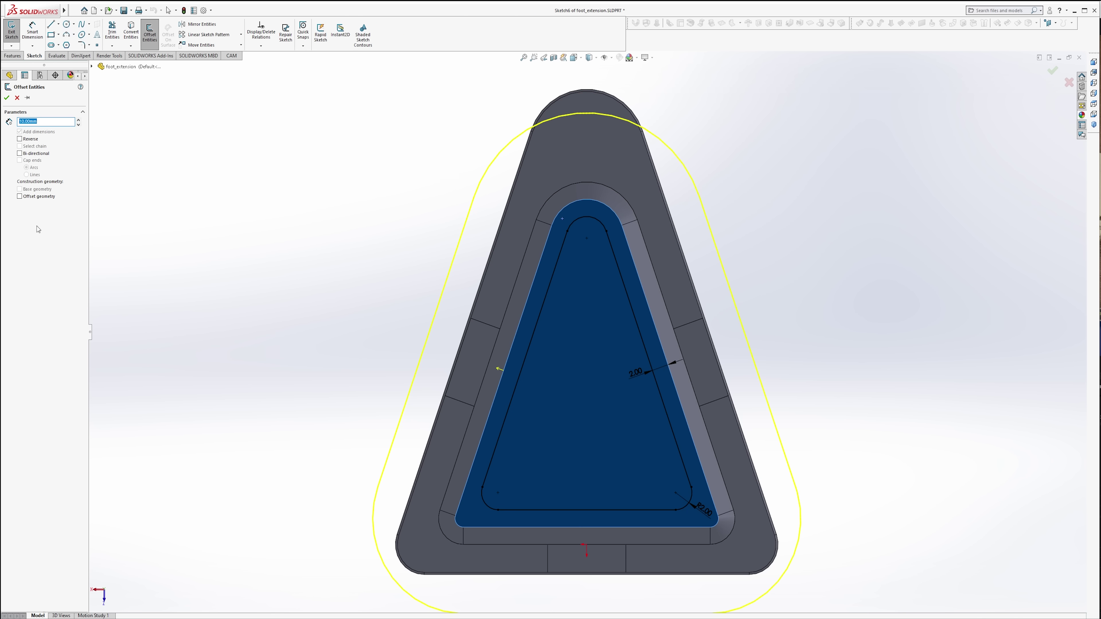
pyautogui.click(20, 139)
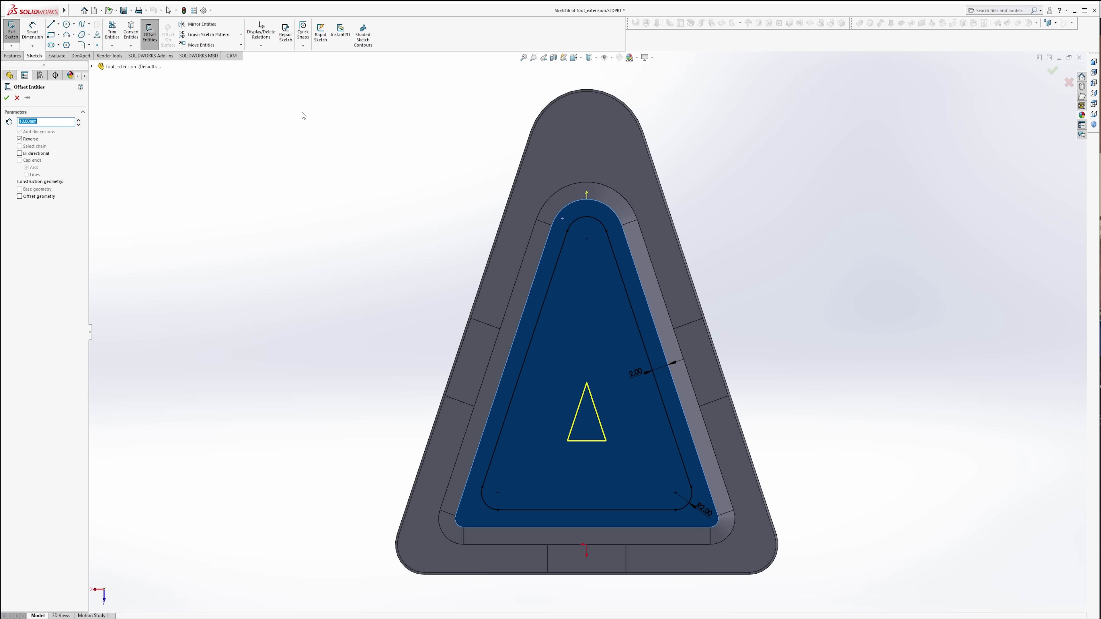
pyautogui.write('2')
pyautogui.press('Return')
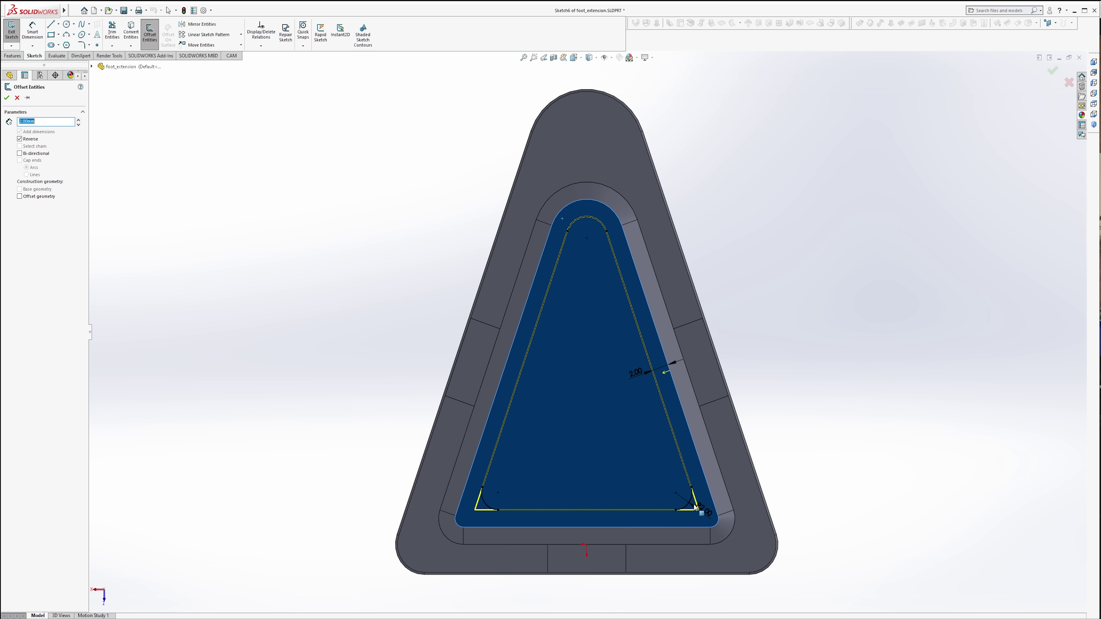
pyautogui.press('Return')
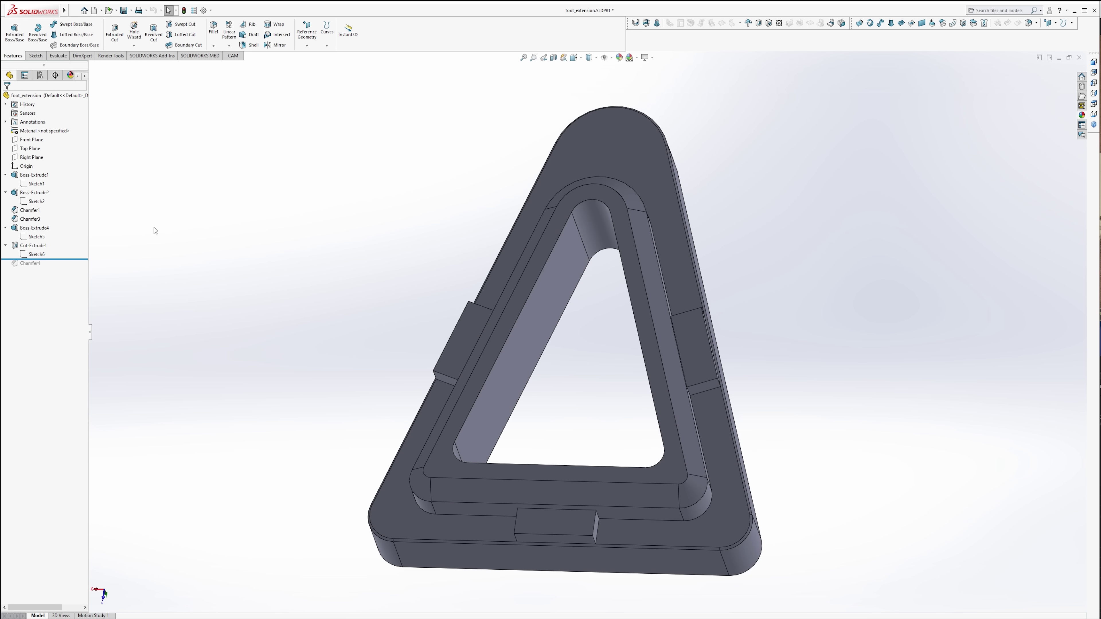
# - Roll forward through Chamfer4 and select the centre hole's chamfered edge
pyautogui.moveTo(74, 259); pyautogui.dragTo(69, 264)
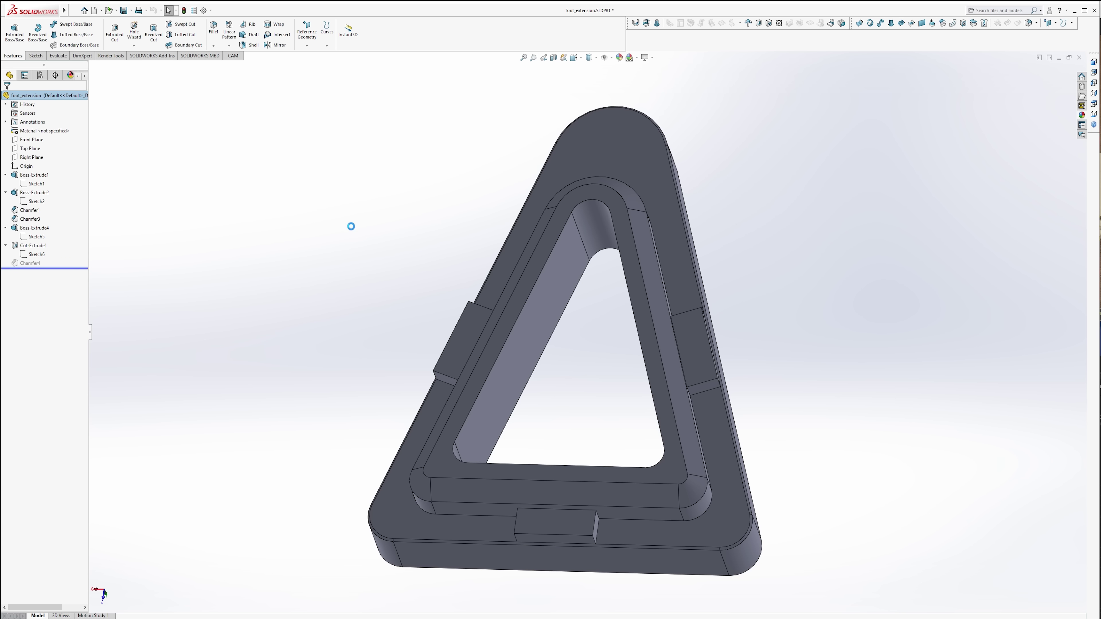
pyautogui.scroll(-3, 575, 221)
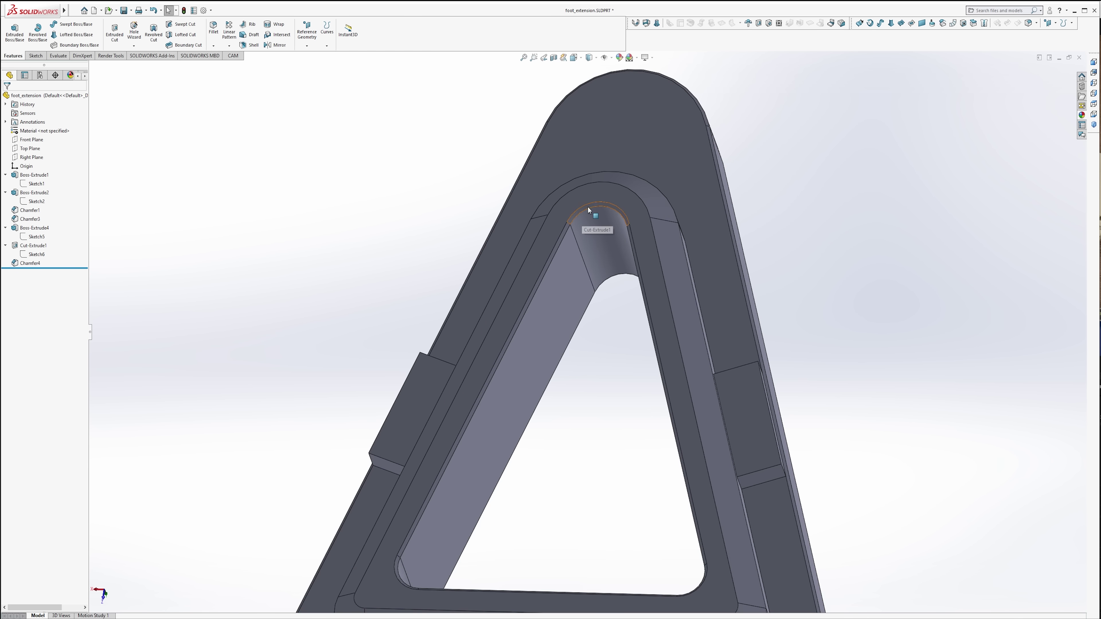
pyautogui.click(589, 207)
pyautogui.moveTo(588, 208); pyautogui.dragTo(761, 238, button='middle')
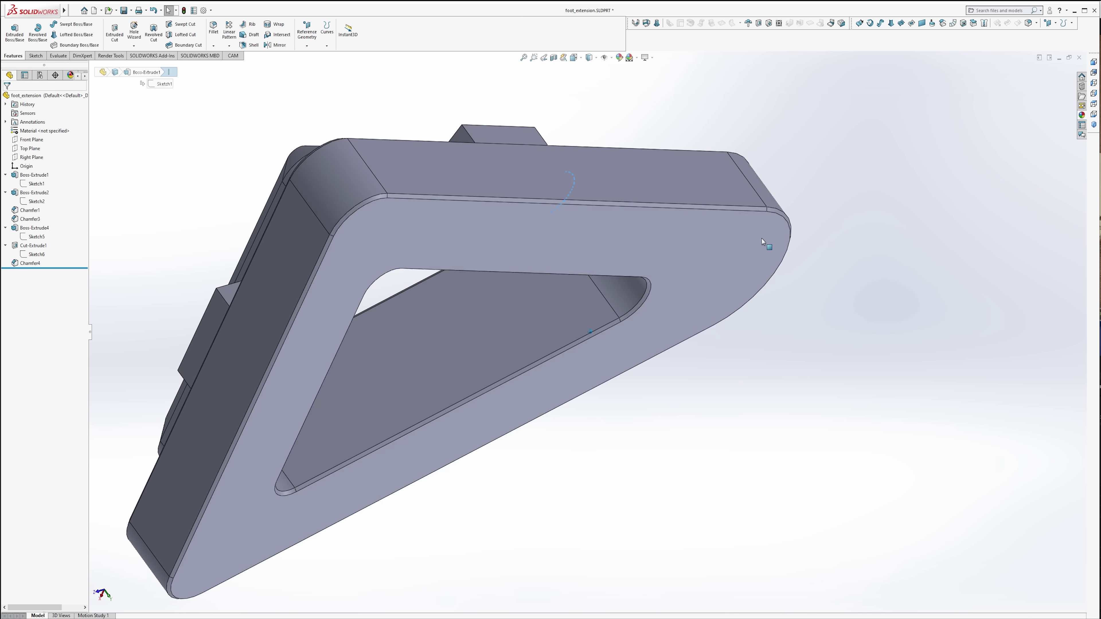
pyautogui.scroll(-3, 644, 216)
pyautogui.moveTo(644, 217); pyautogui.dragTo(666, 302, button='middle')
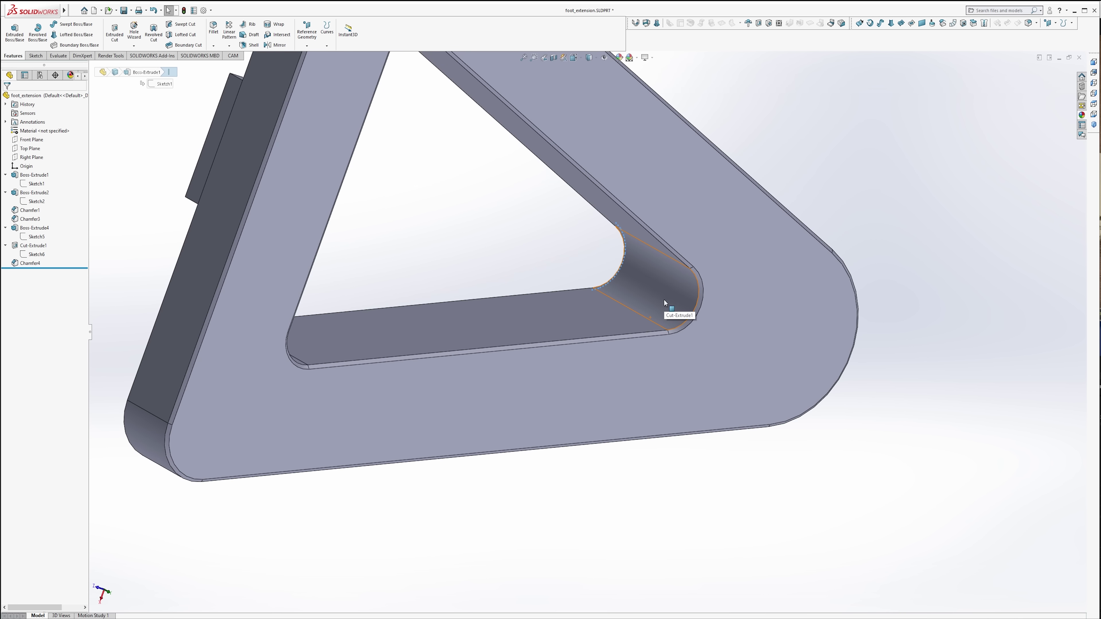
pyautogui.click(673, 251)
# - Orbit the finished part to view it from below and from above
pyautogui.scroll(3, 728, 241)
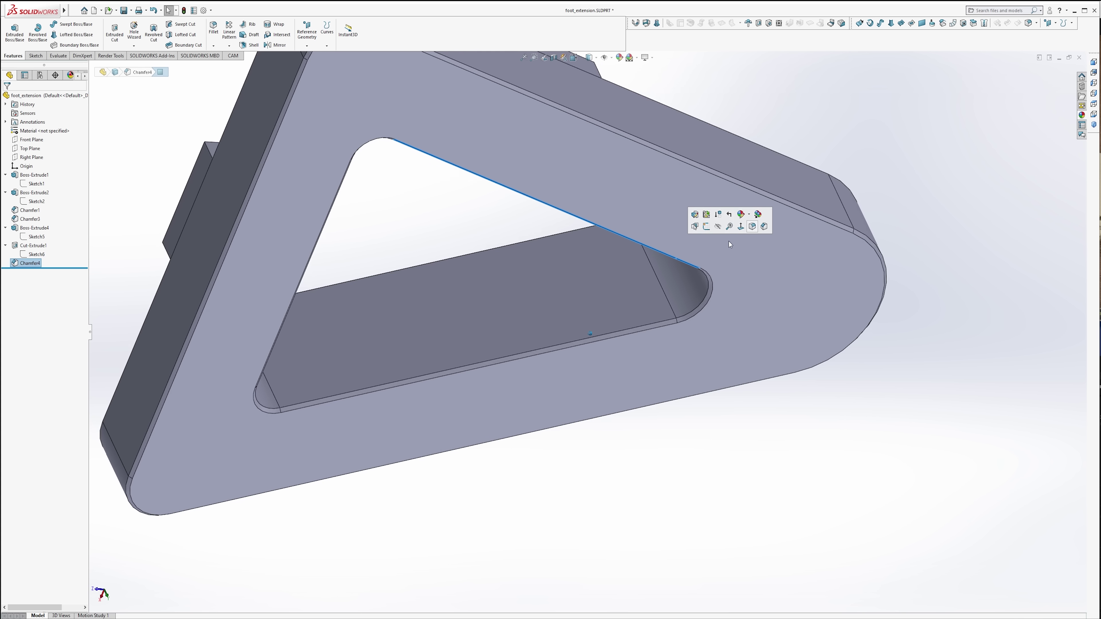
pyautogui.moveTo(729, 241); pyautogui.dragTo(424, 224, button='middle')
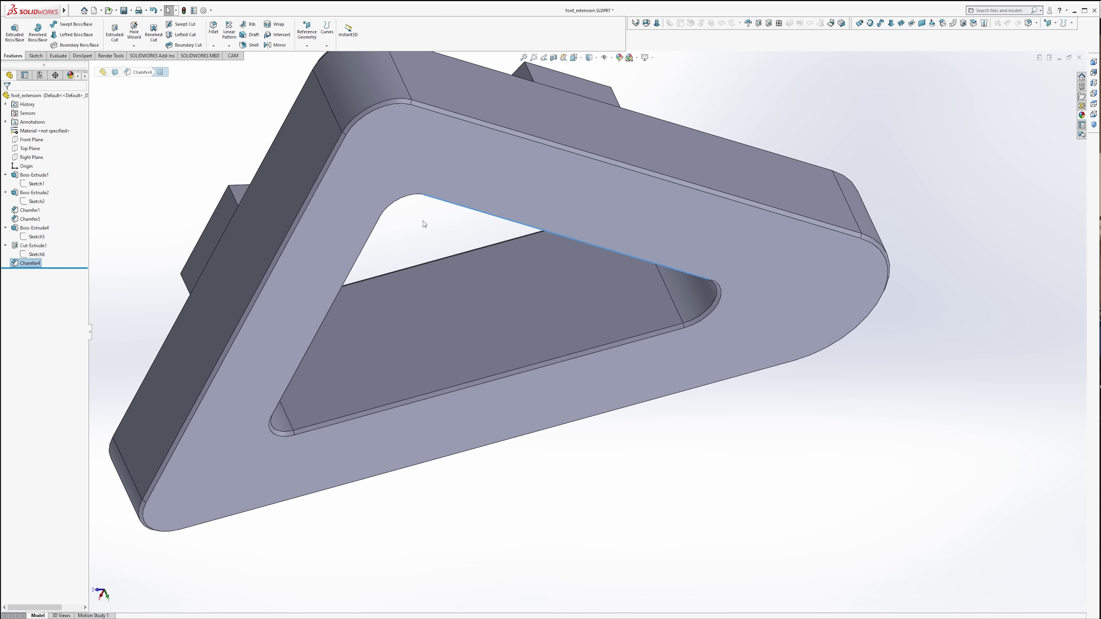
pyautogui.press('Down')
pyautogui.press('Down')
pyautogui.press('Down')
pyautogui.press('Down')
pyautogui.press('Down')
pyautogui.press('Down')
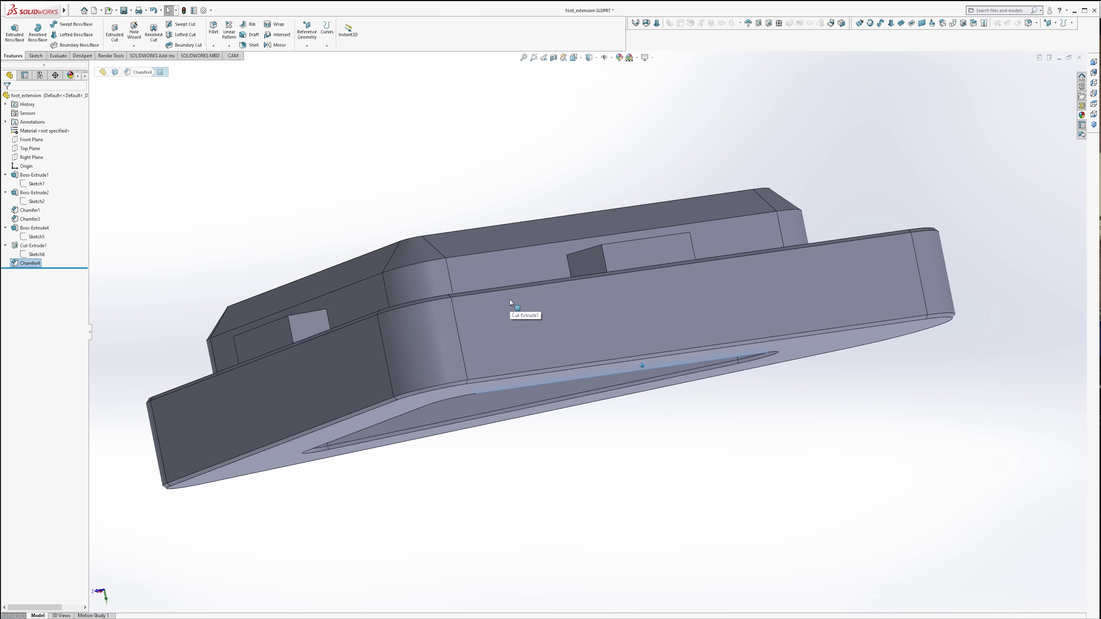
pyautogui.moveTo(517, 299); pyautogui.dragTo(761, 287, button='middle')
pyautogui.press('Down')
pyautogui.press('Down')
pyautogui.press('Down')
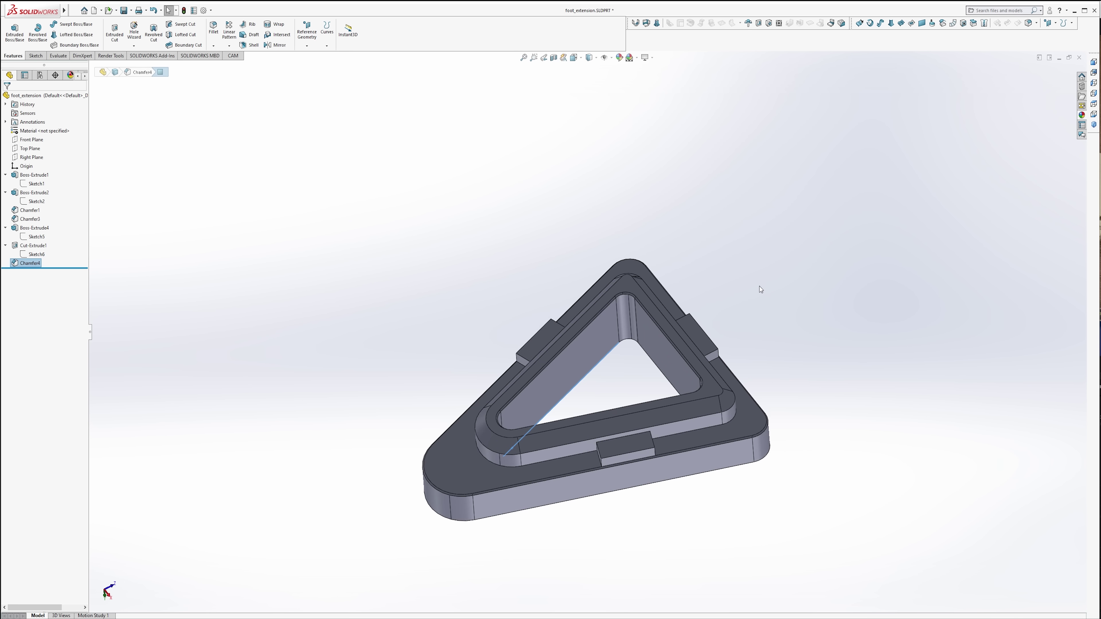
pyautogui.click(829, 243)
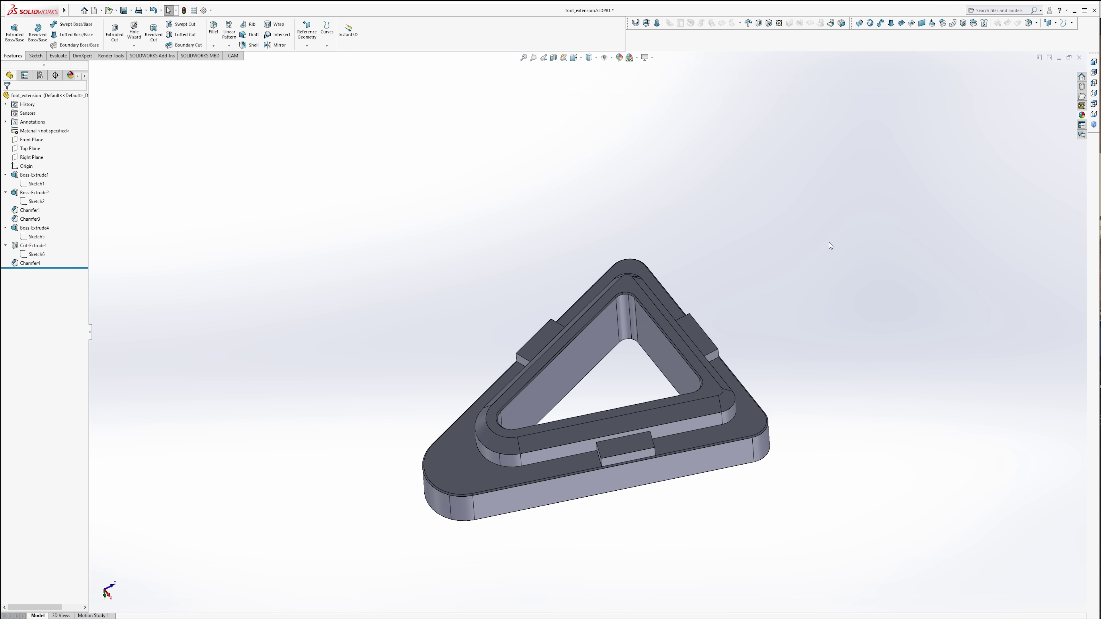